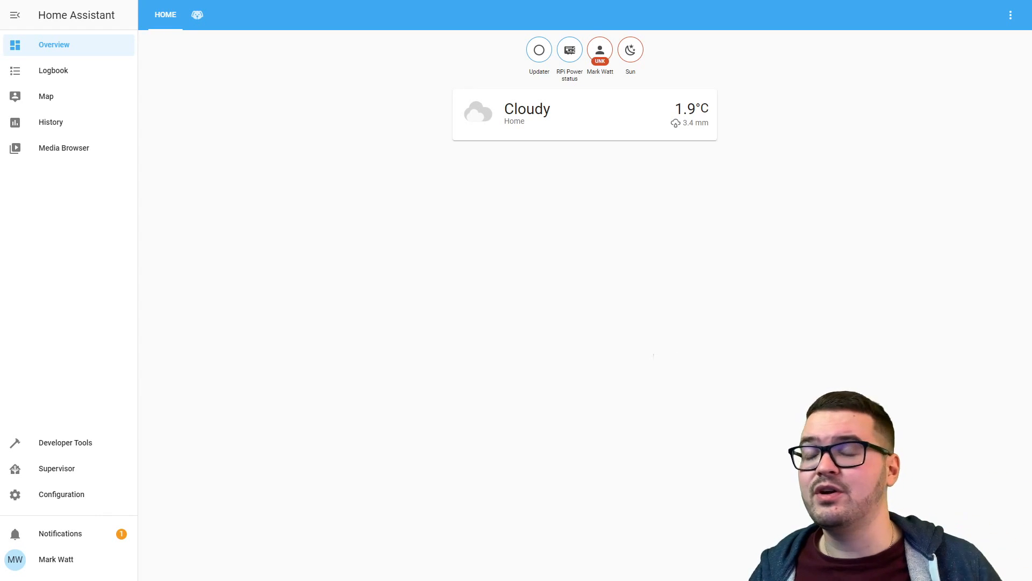
# Dismiss the pending 'Don't forget to Subscribe' notification from the notifications panel.
pyautogui.click(48, 541)
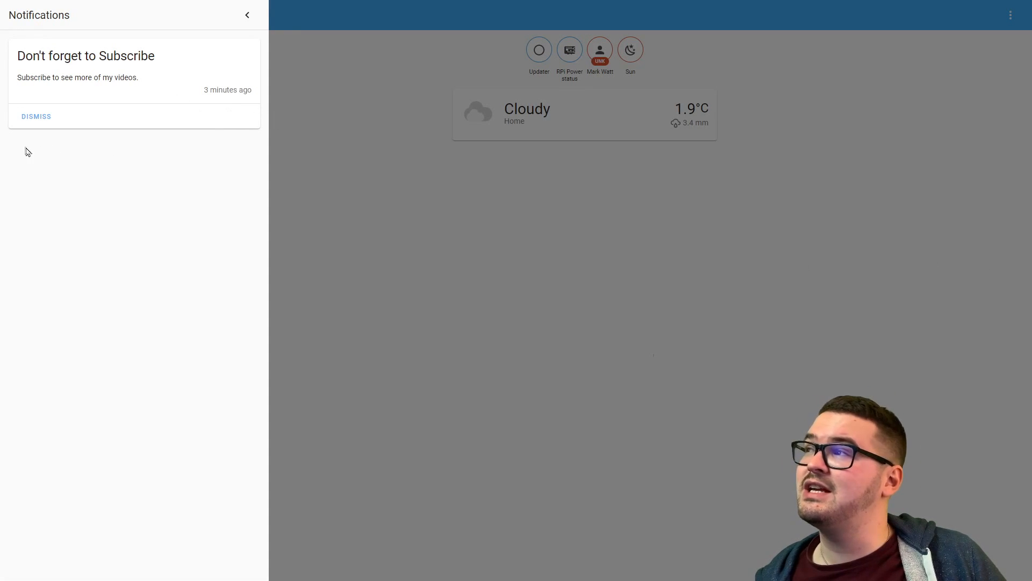
pyautogui.click(36, 116)
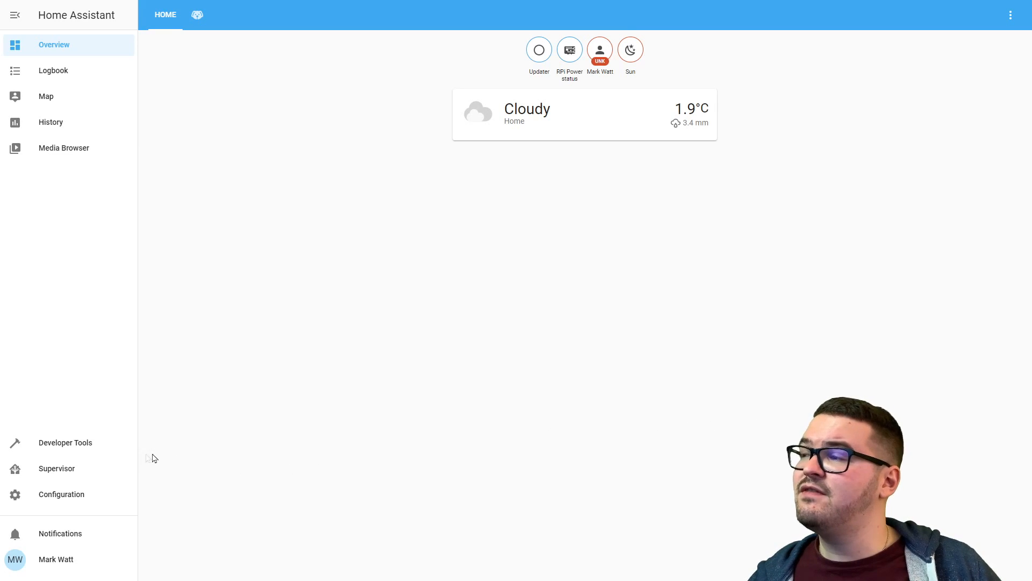
# In Developer Tools Services, select persistent_notification.create and fill in its example data.
pyautogui.click(84, 448)
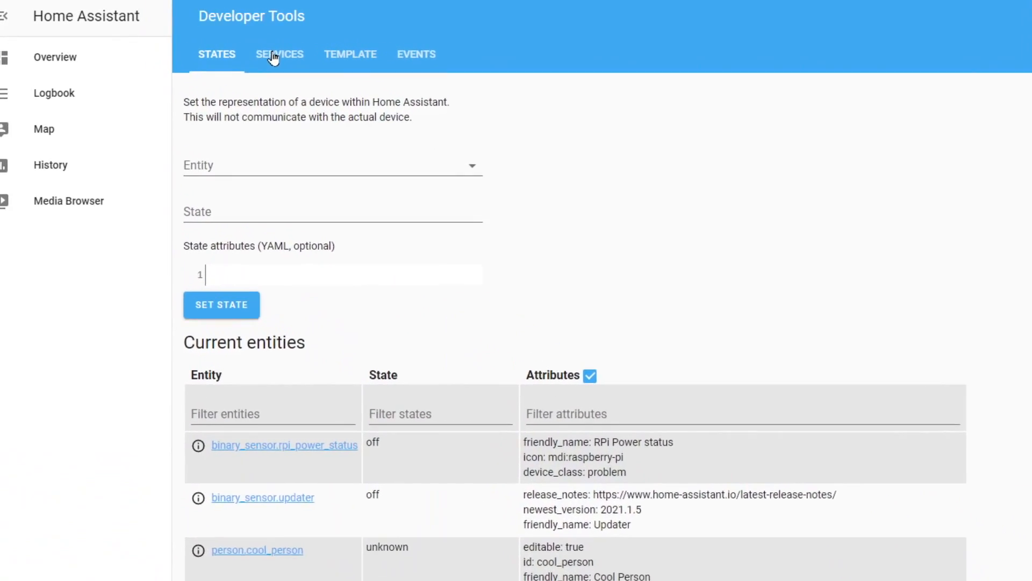
pyautogui.click(275, 56)
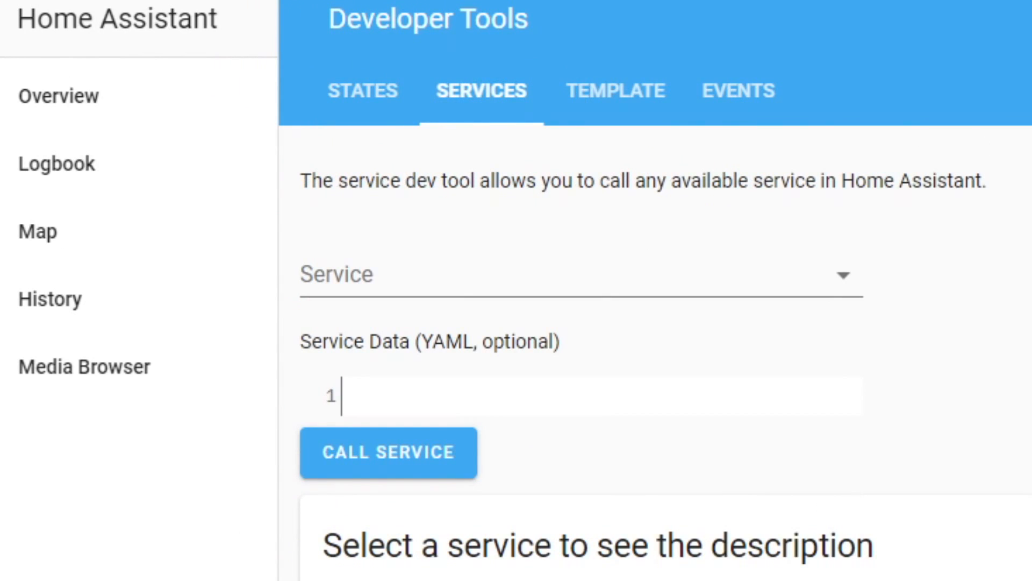
pyautogui.click(531, 278)
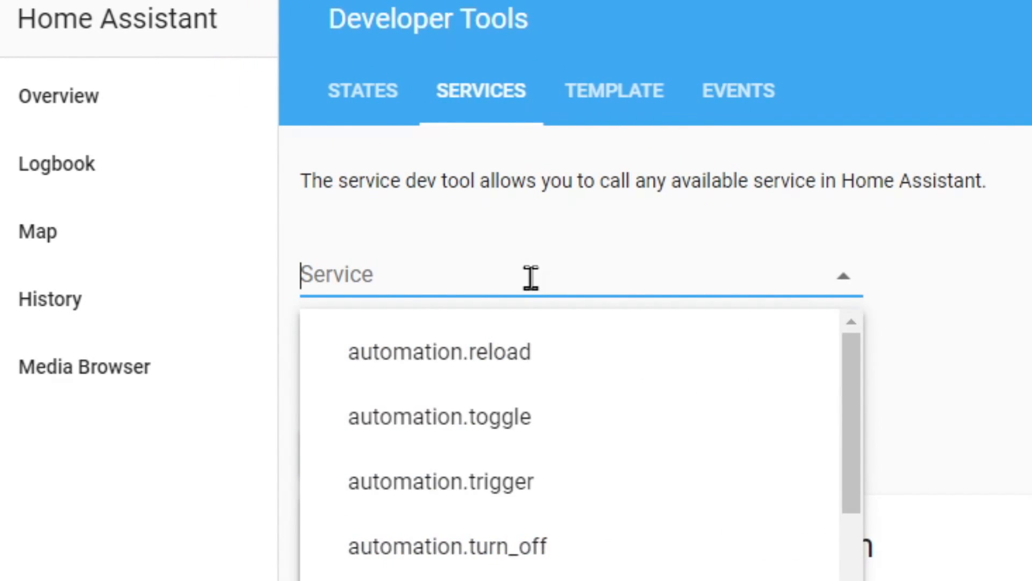
pyautogui.write('per')
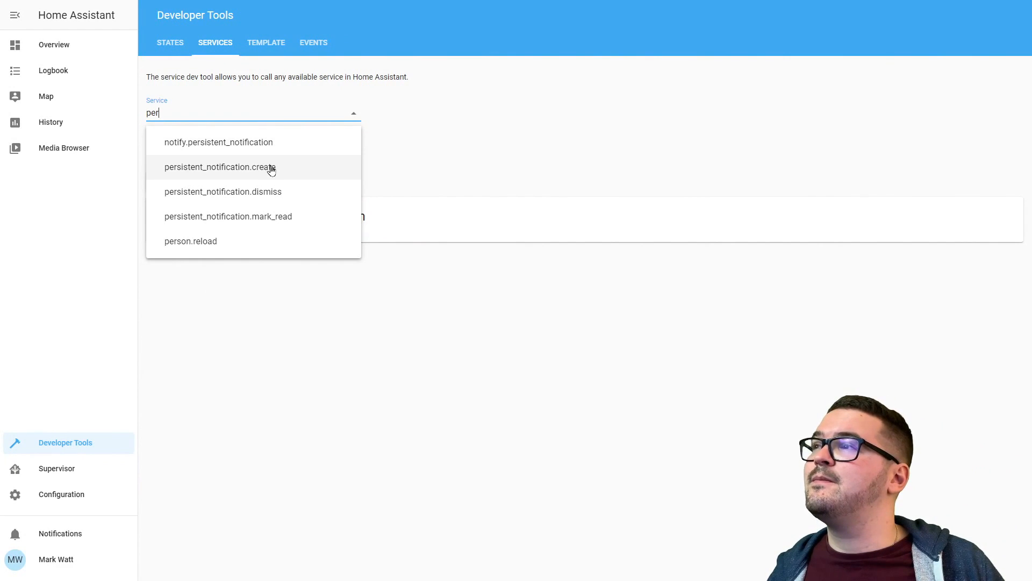
pyautogui.click(272, 167)
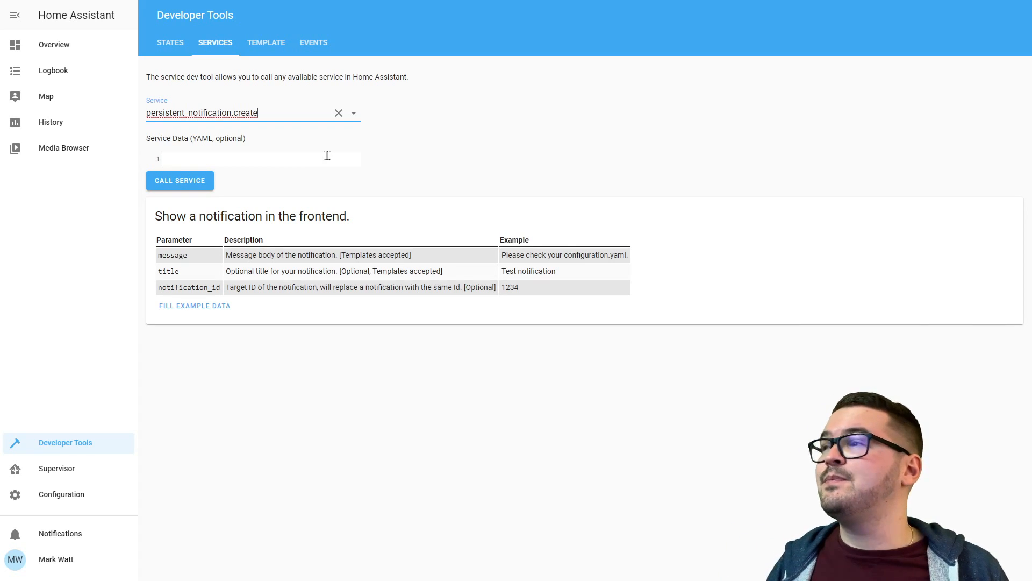
pyautogui.click(203, 306)
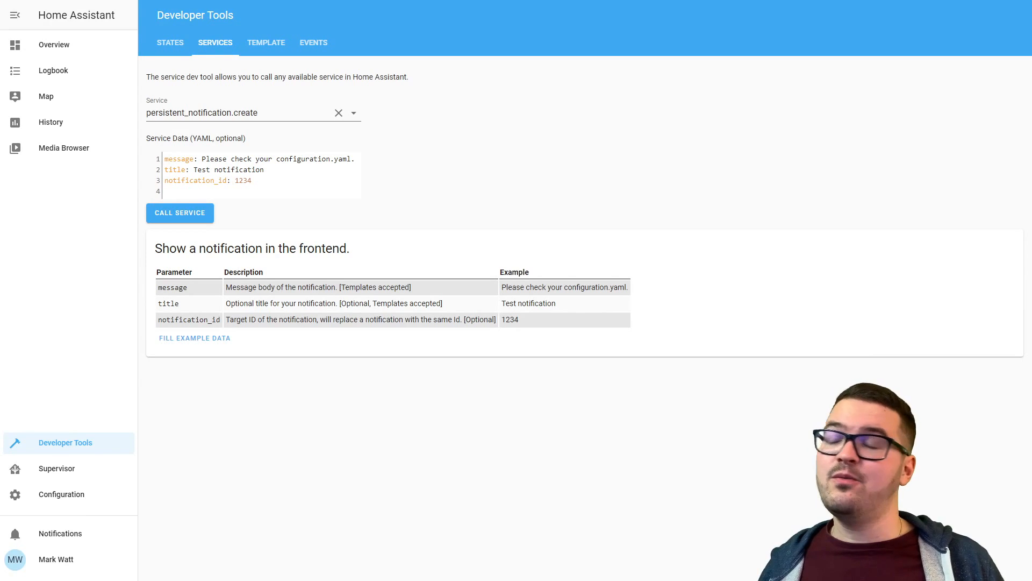
# Send the example Test notification, view its message in the notifications panel, then dismiss it.
pyautogui.click(200, 214)
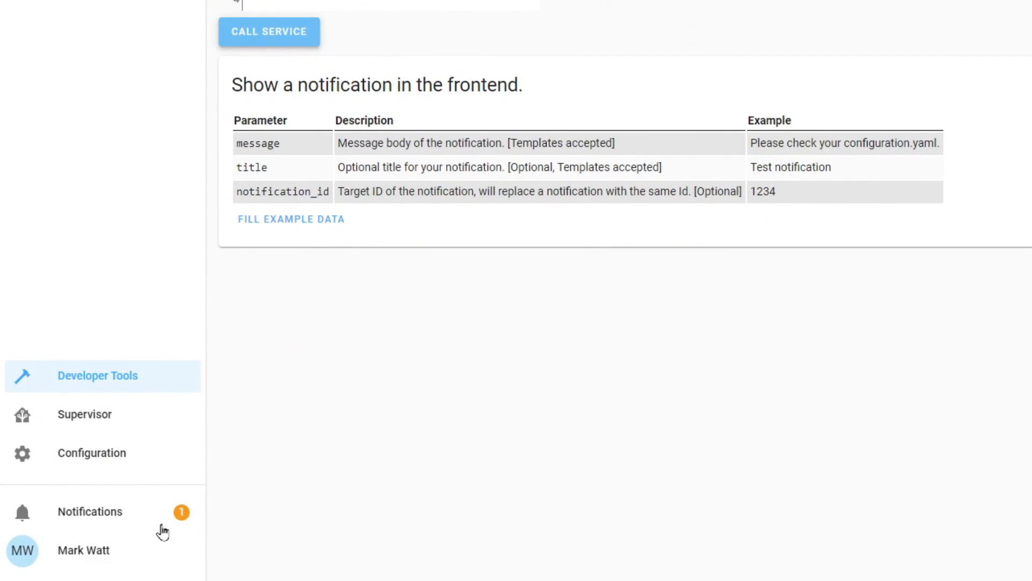
pyautogui.click(113, 519)
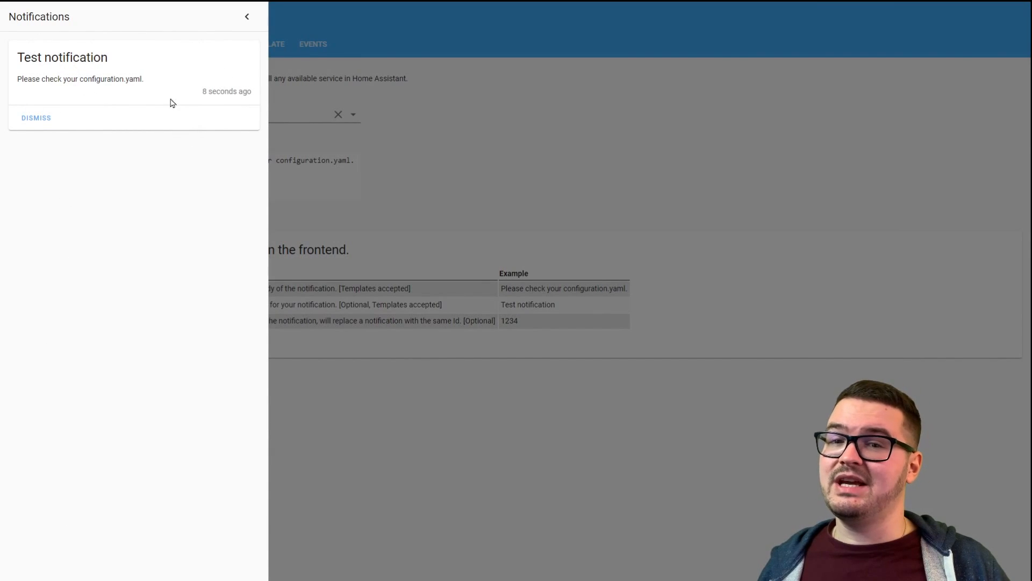
pyautogui.moveTo(20, 57); pyautogui.dragTo(16, 80)
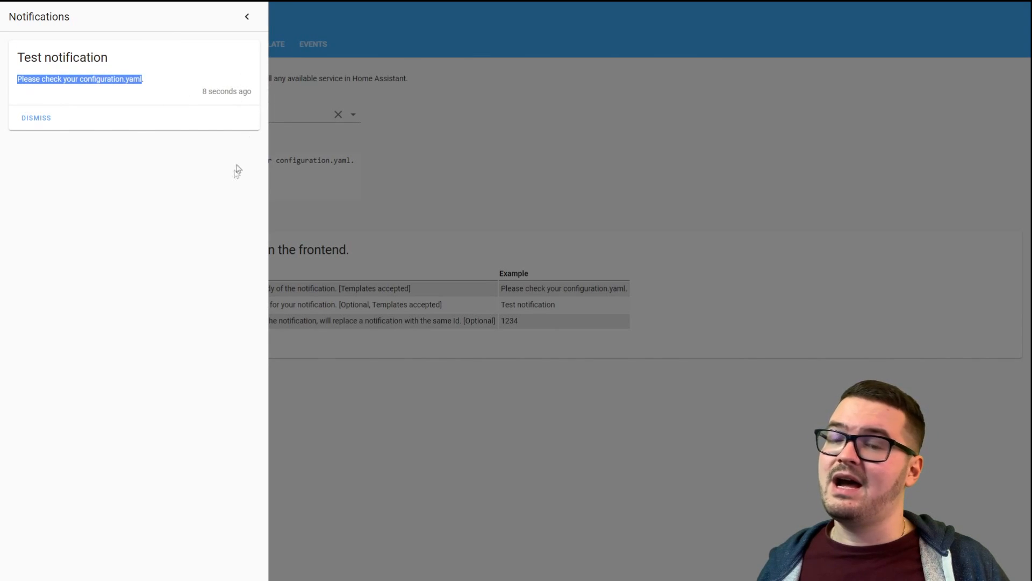
pyautogui.moveTo(218, 92)
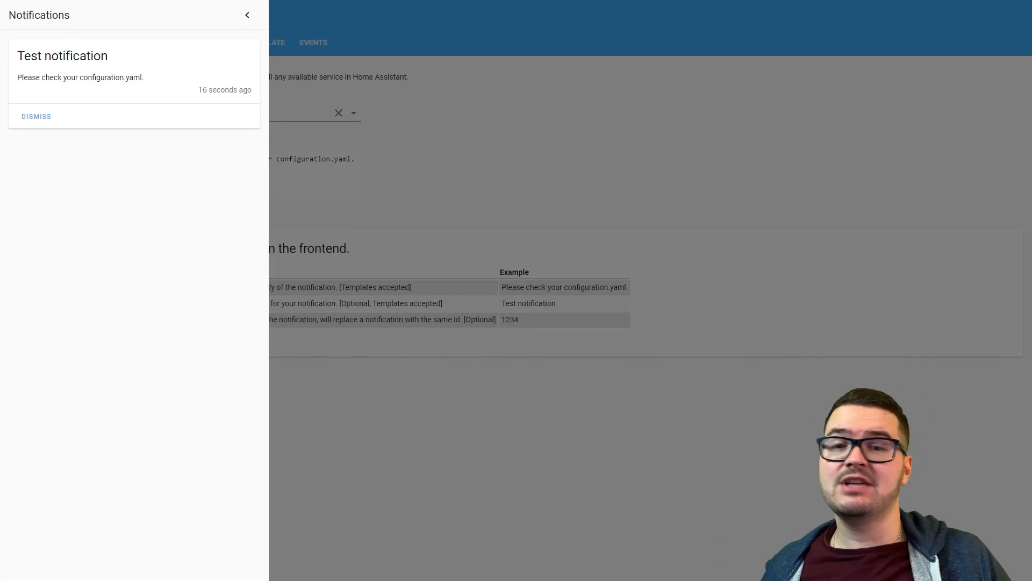
pyautogui.click(35, 117)
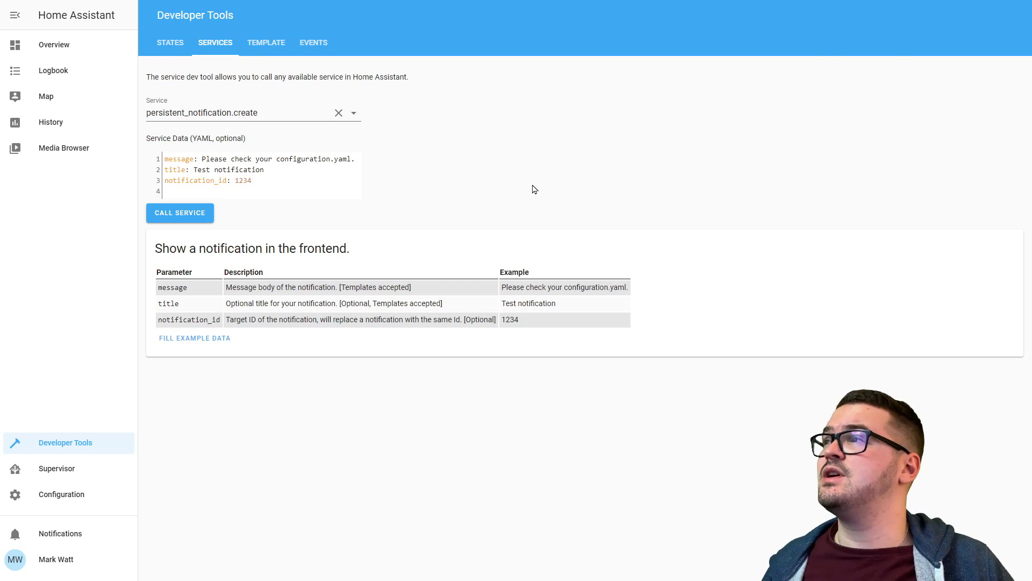
# Retitle the notification 'Test notification 1', send it, and check the notifications list.
pyautogui.click(270, 170)
pyautogui.write('1')
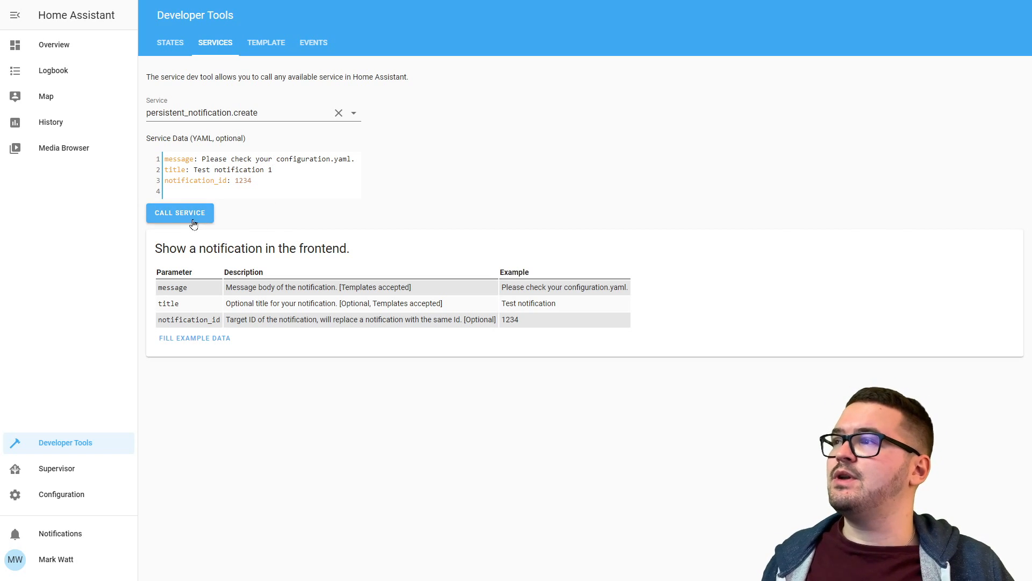
pyautogui.click(180, 214)
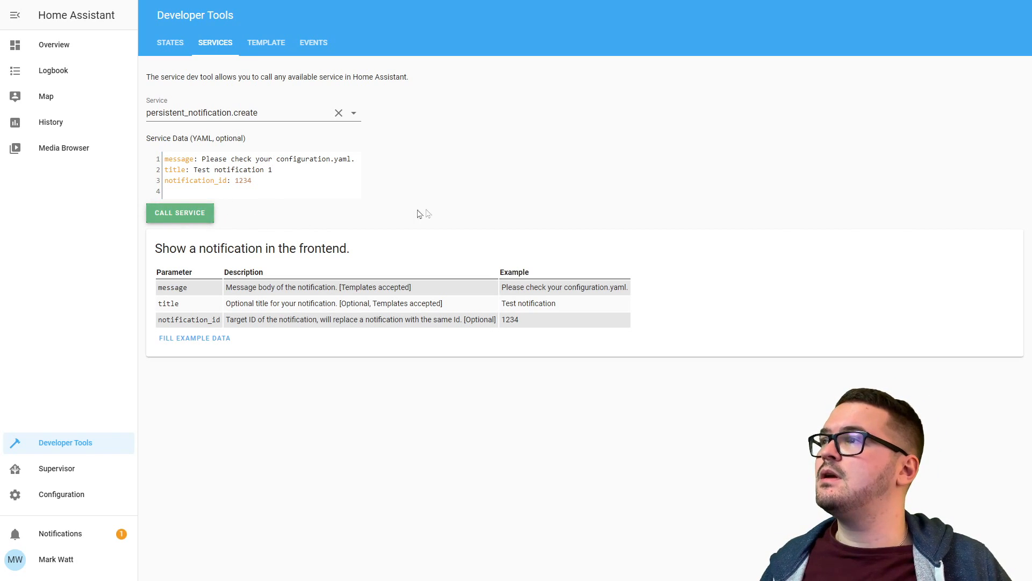
pyautogui.click(52, 540)
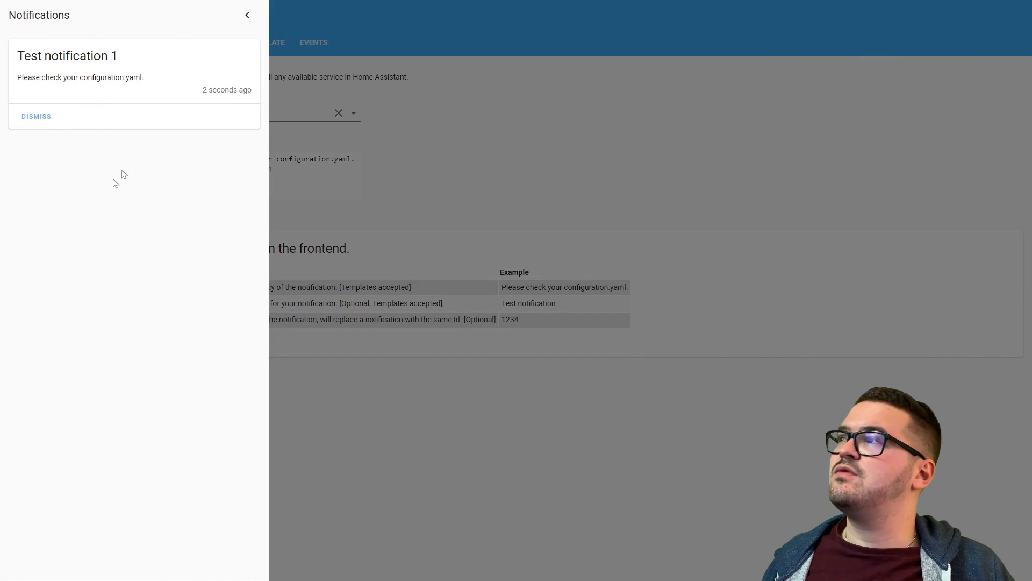
pyautogui.click(308, 197)
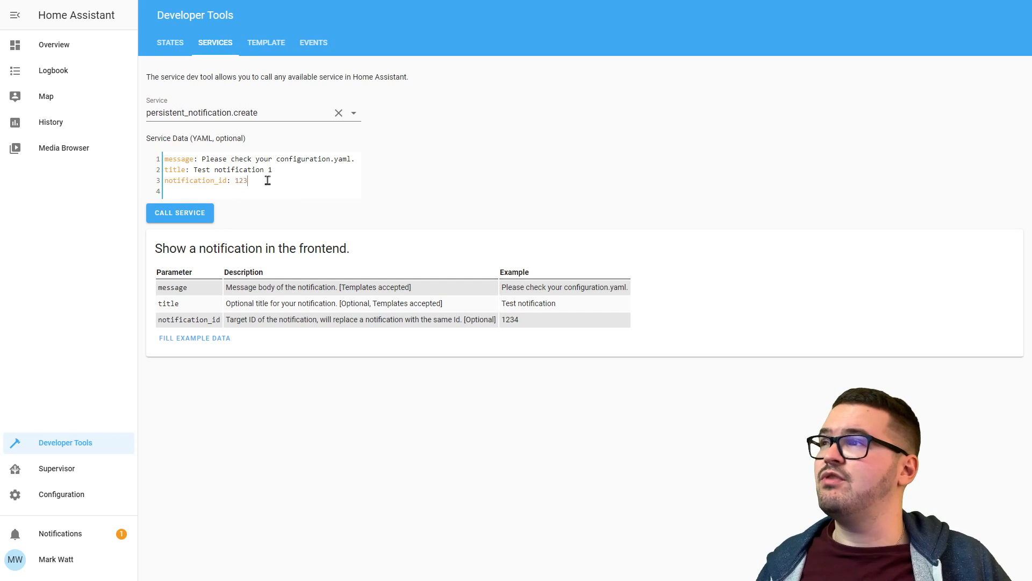
# Send 'Test notification 2' and confirm both test notifications appear in the list.
pyautogui.write('2')
pyautogui.click(172, 218)
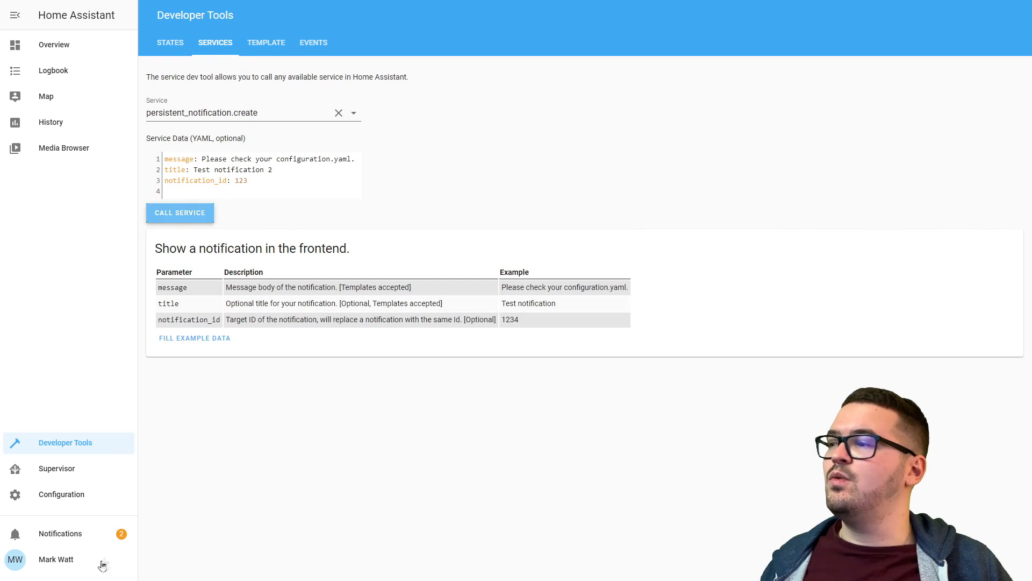
pyautogui.click(84, 537)
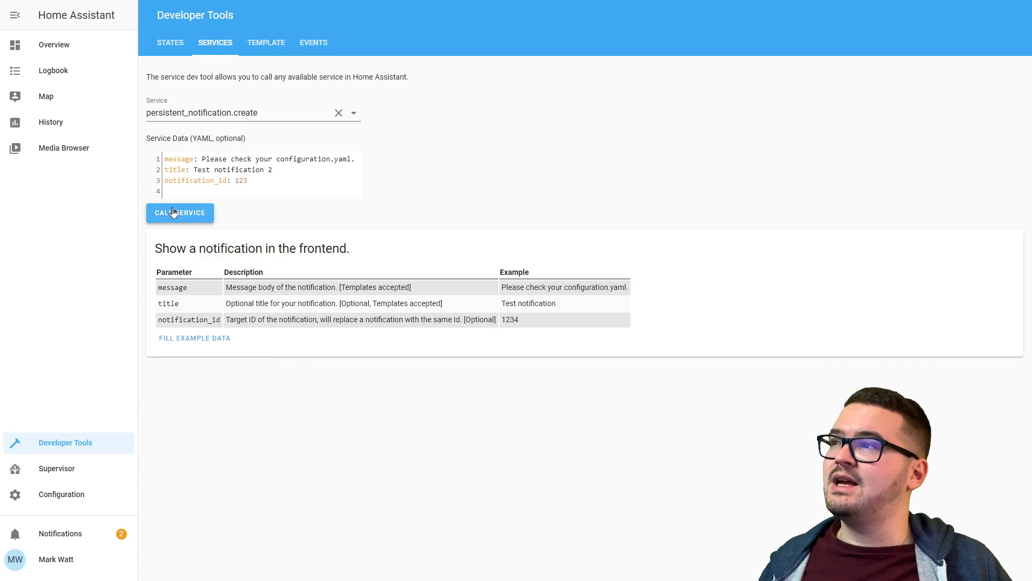
pyautogui.click(173, 212)
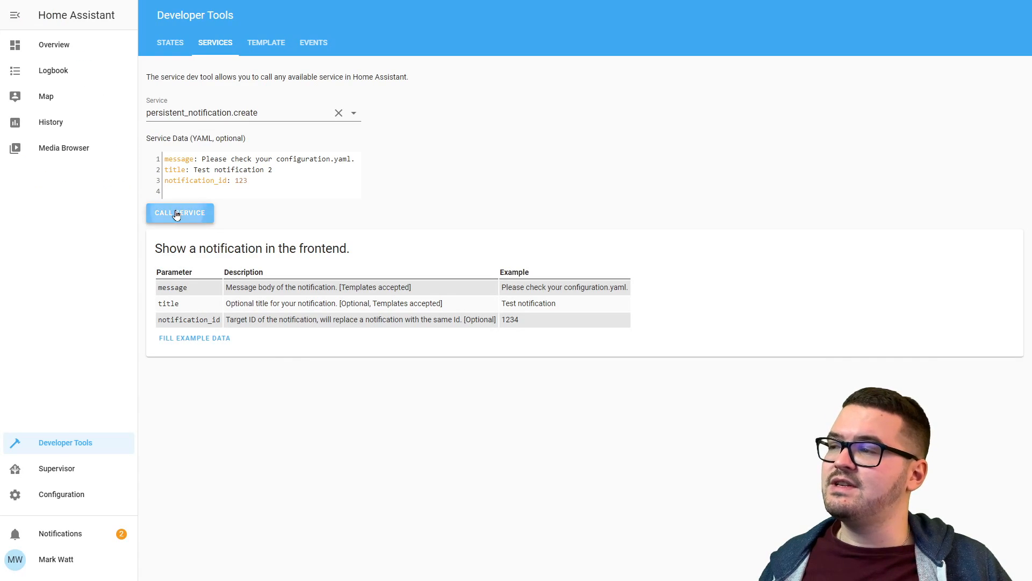
pyautogui.click(69, 534)
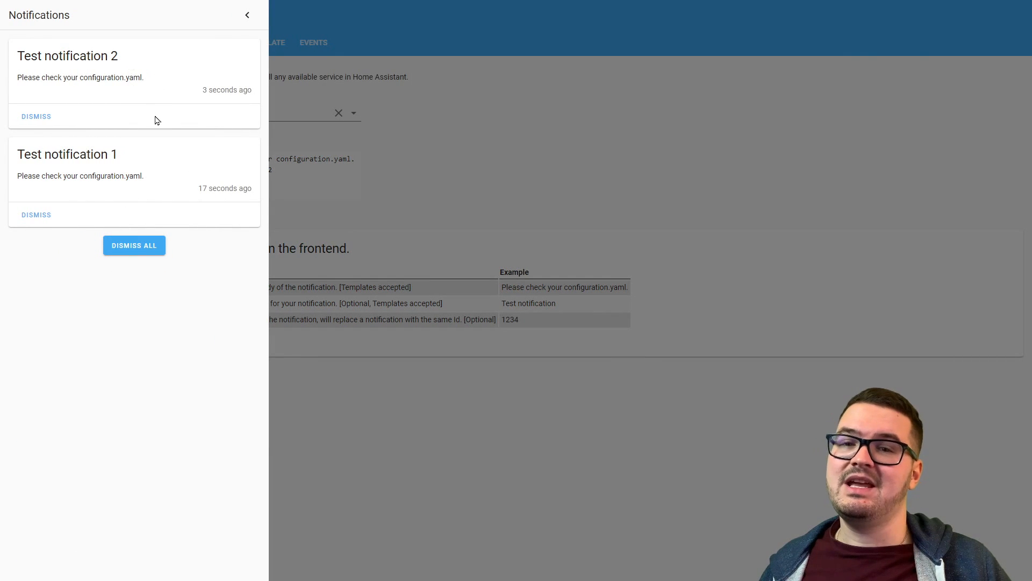
pyautogui.click(582, 170)
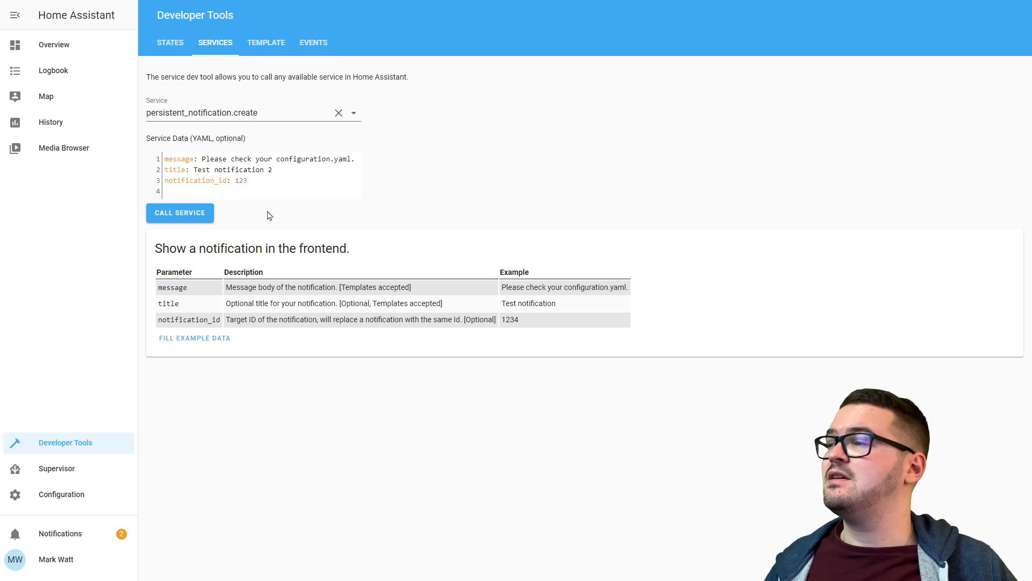
pyautogui.click(84, 540)
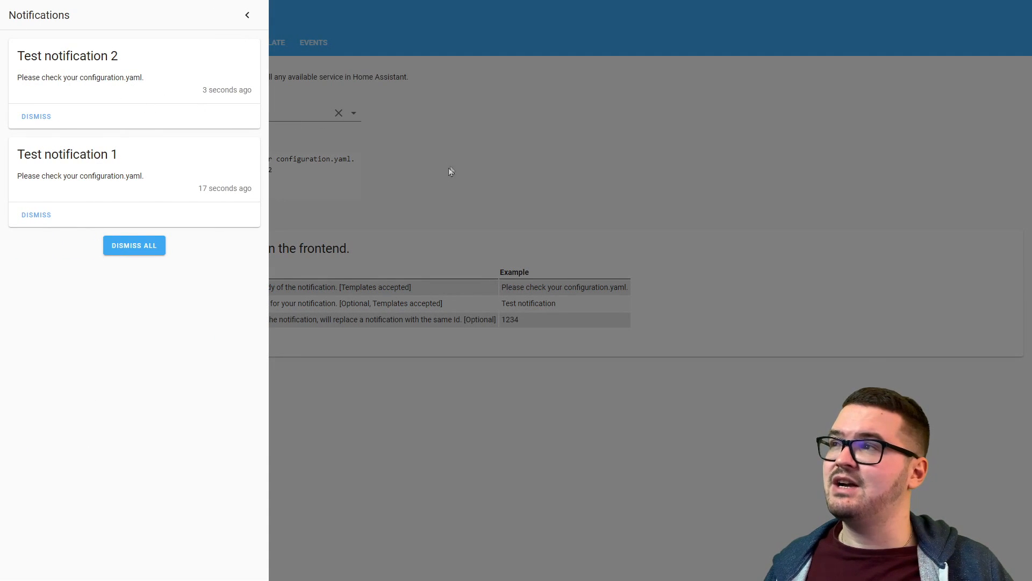
pyautogui.click(507, 192)
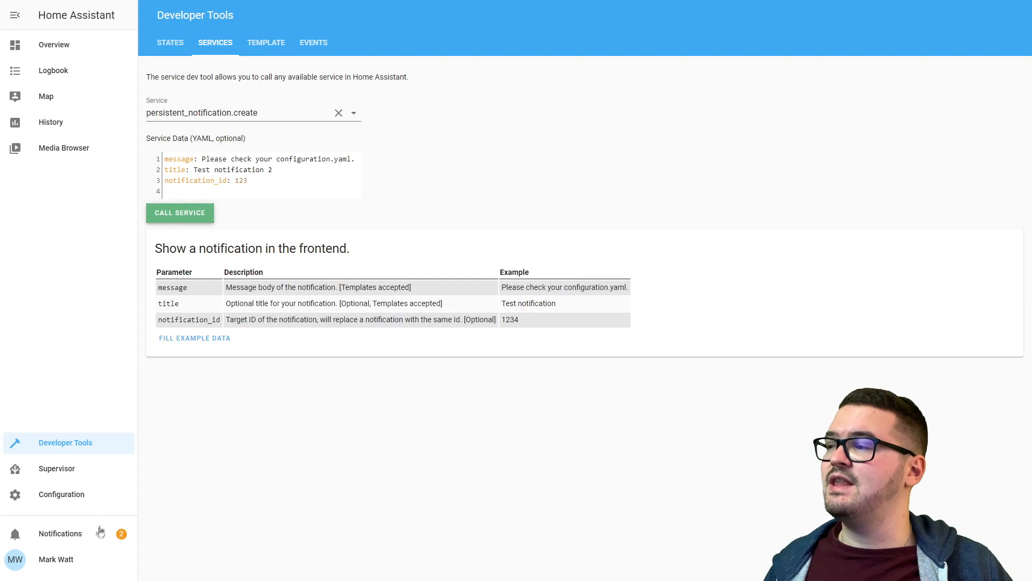
pyautogui.click(97, 529)
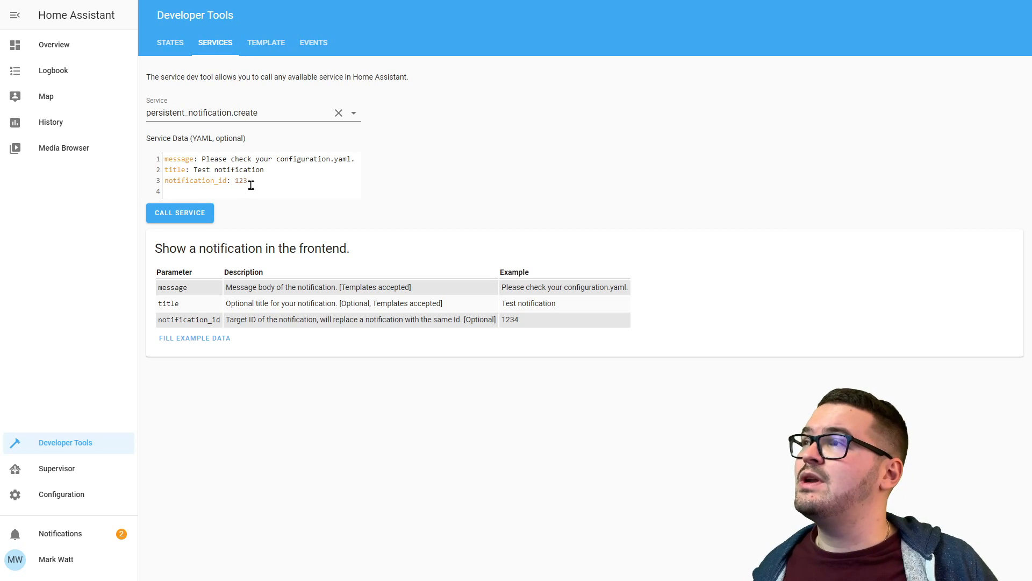
# Remove the notification_id, set message 'This notification has no id' and title 'Test notification 3', then send.
pyautogui.moveTo(248, 180); pyautogui.dragTo(166, 180)
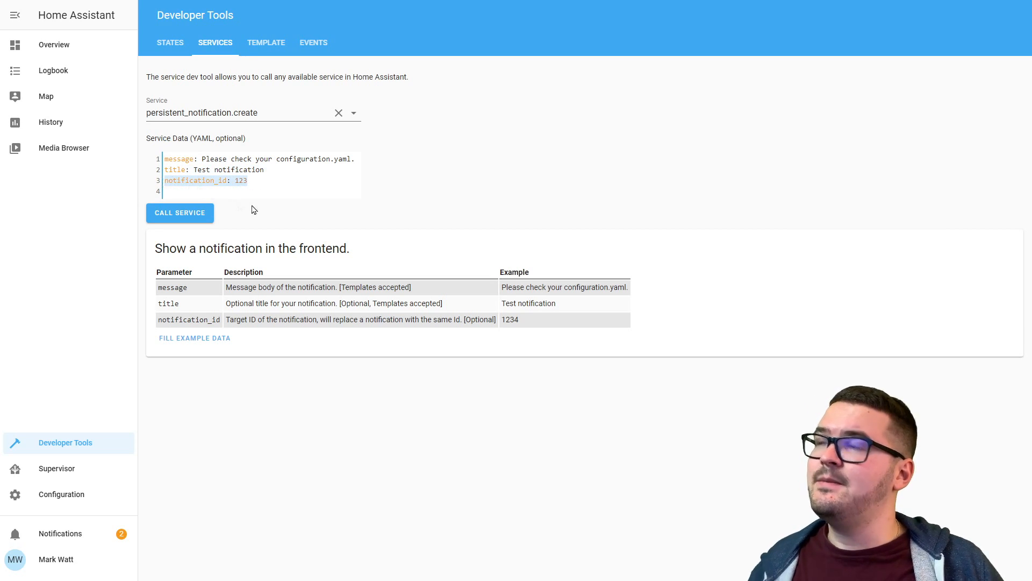
pyautogui.press('BackSpace')
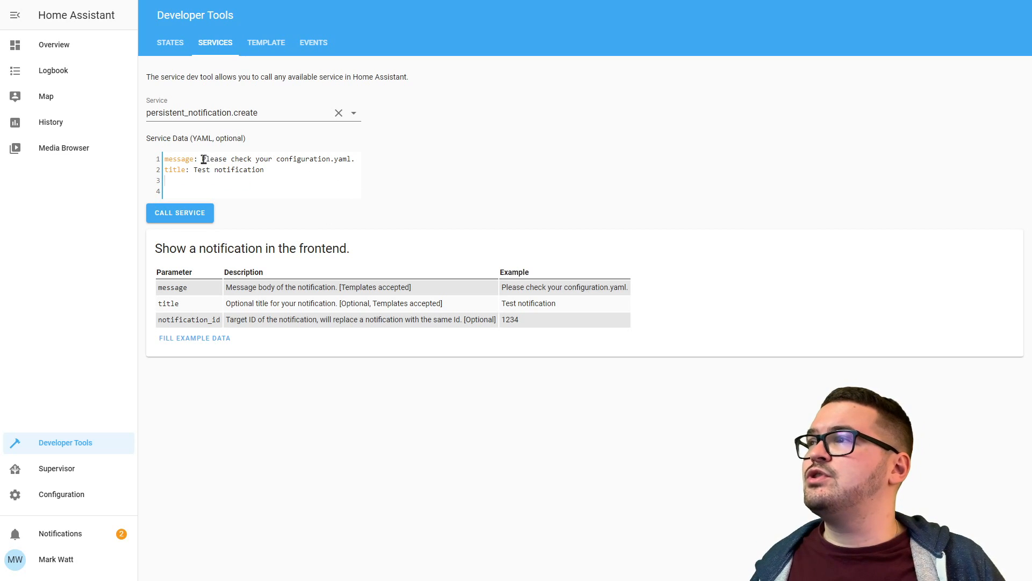
pyautogui.moveTo(202, 159); pyautogui.dragTo(365, 163)
pyautogui.write('This notification has no id')
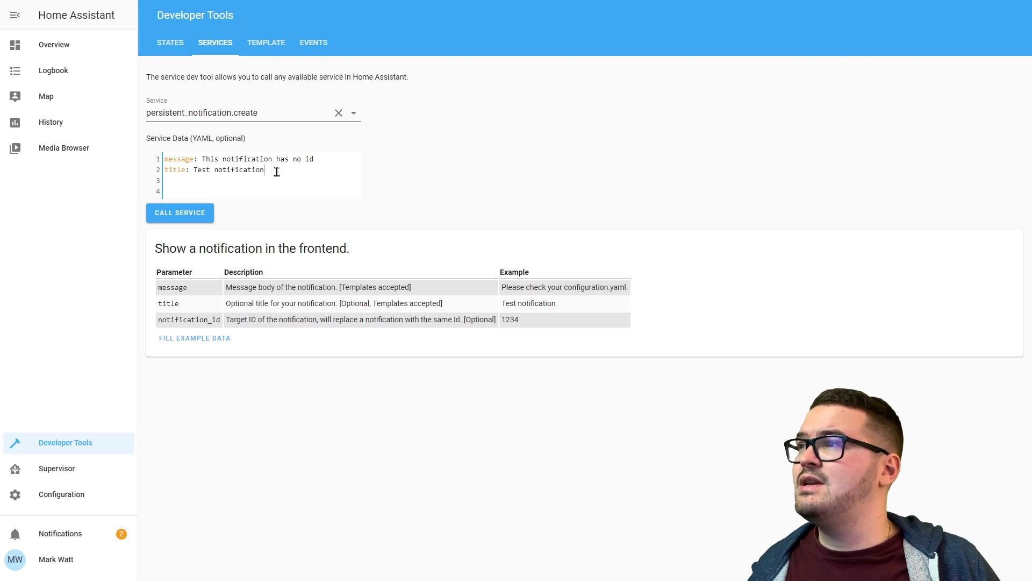
pyautogui.write('3')
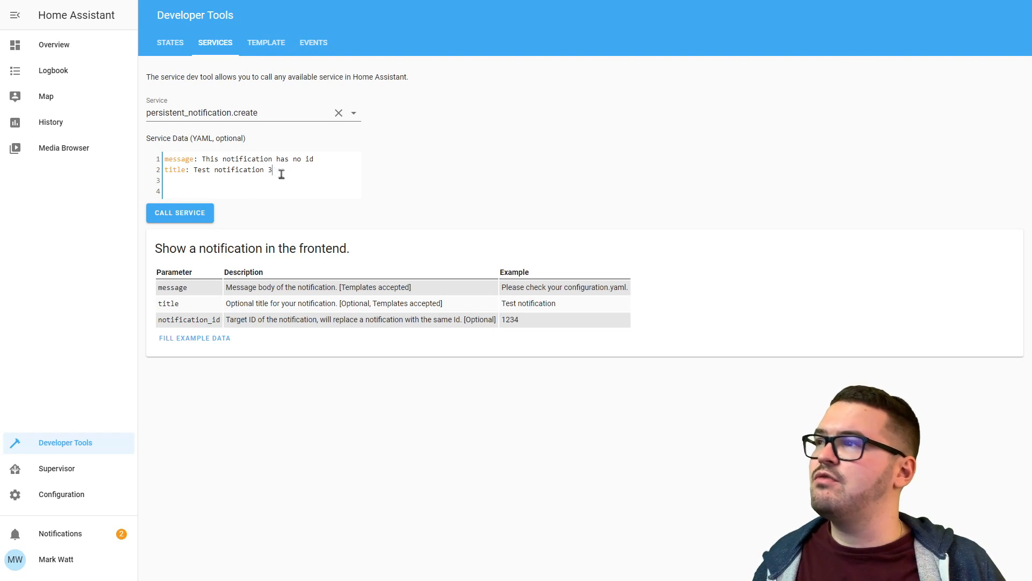
pyautogui.click(195, 216)
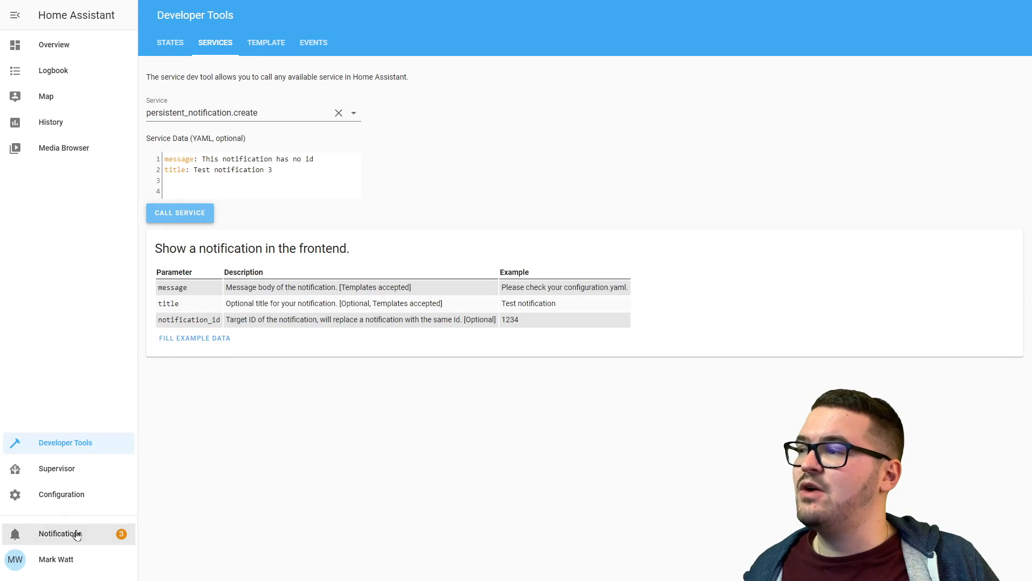
# Check the notifications list, then send Test notification 3 a second time.
pyautogui.click(77, 535)
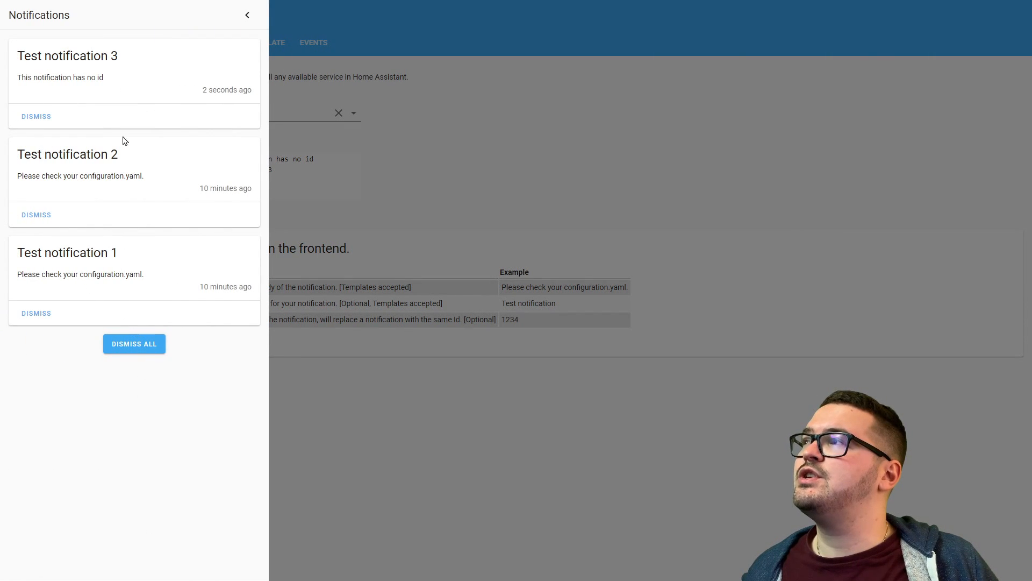
pyautogui.click(442, 204)
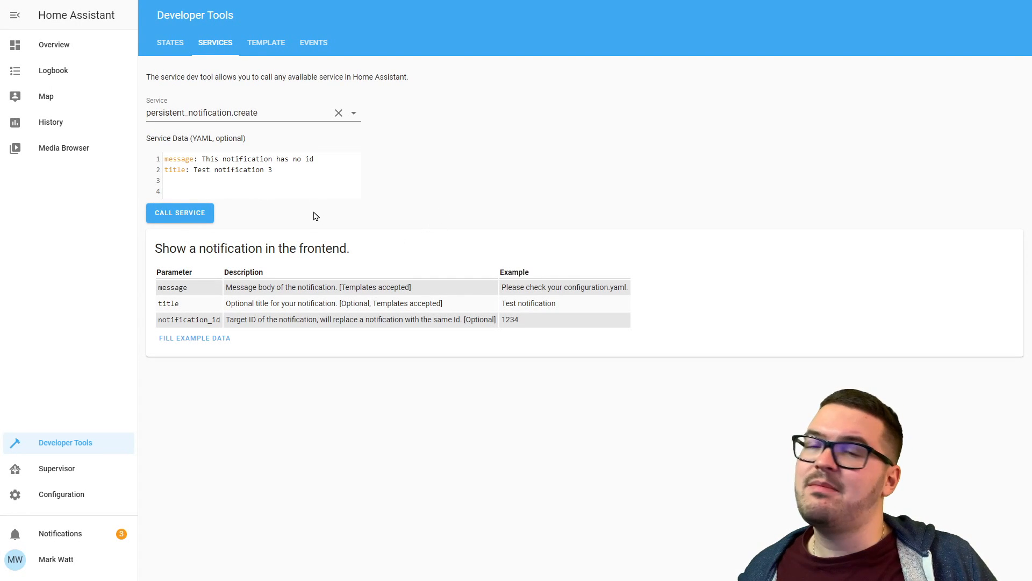
pyautogui.click(86, 535)
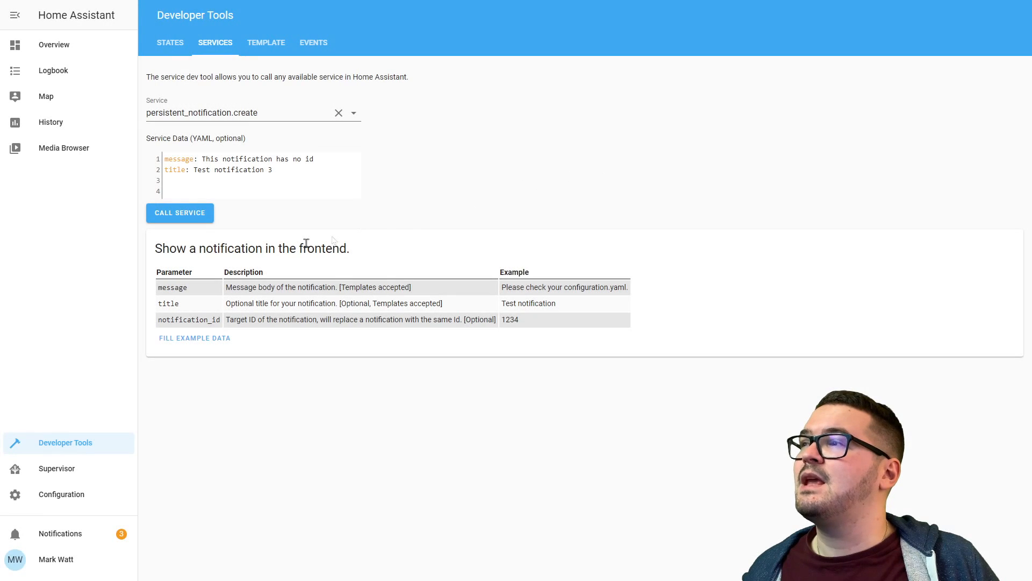
pyautogui.click(192, 221)
pyautogui.click(204, 219)
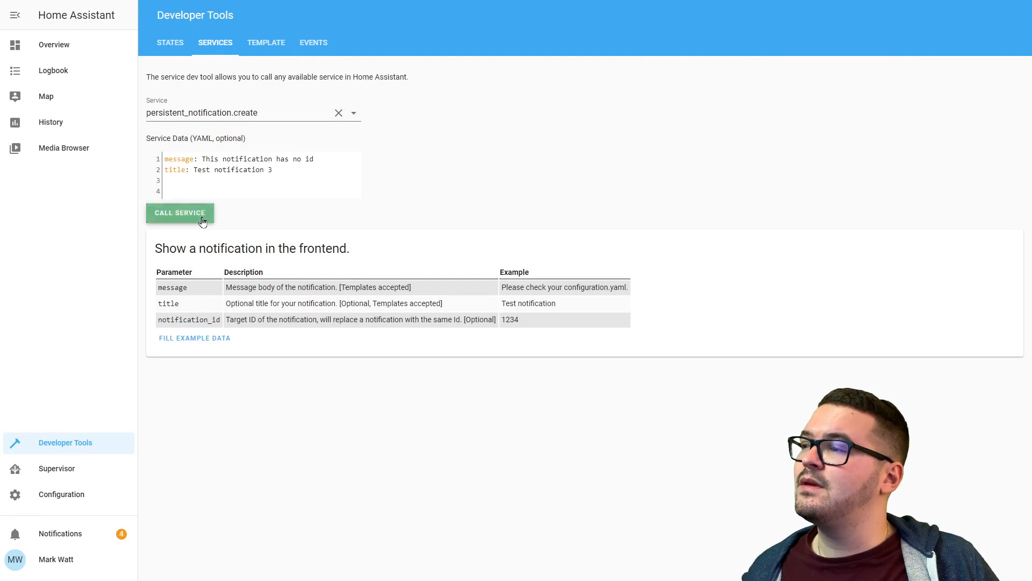
# Open the notifications list to confirm only 'Be sure to follow me on the other Social Media Platforms' remains.
pyautogui.click(81, 532)
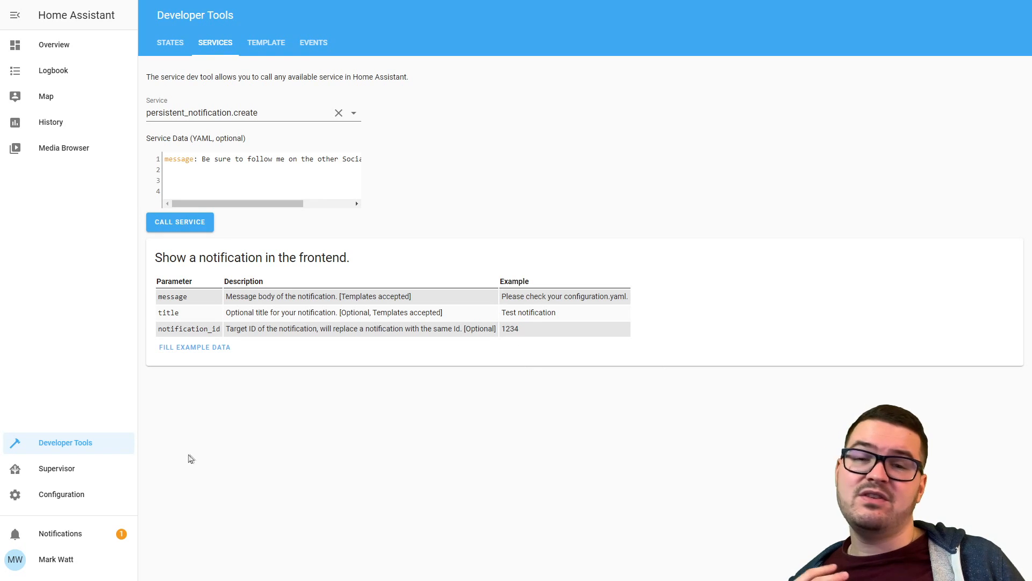
pyautogui.click(46, 535)
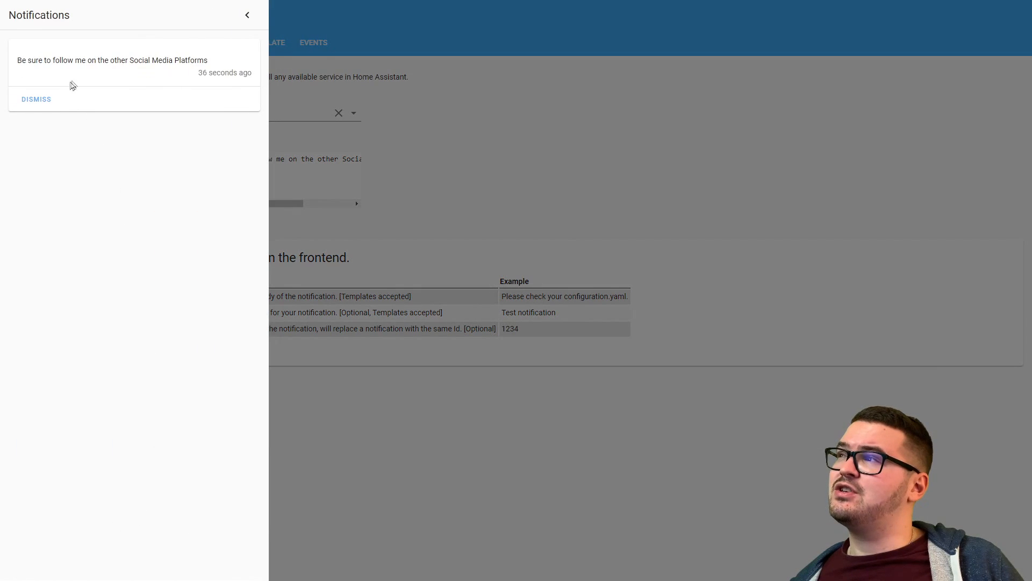
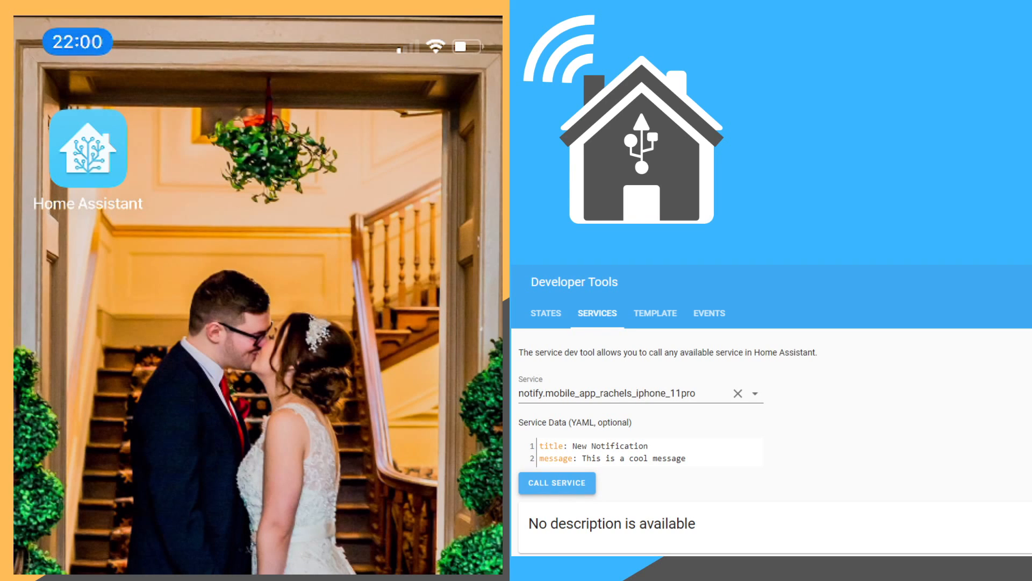
# Send the test notification to the phone, then search the integrations directory for 'smtp'.
pyautogui.click(551, 485)
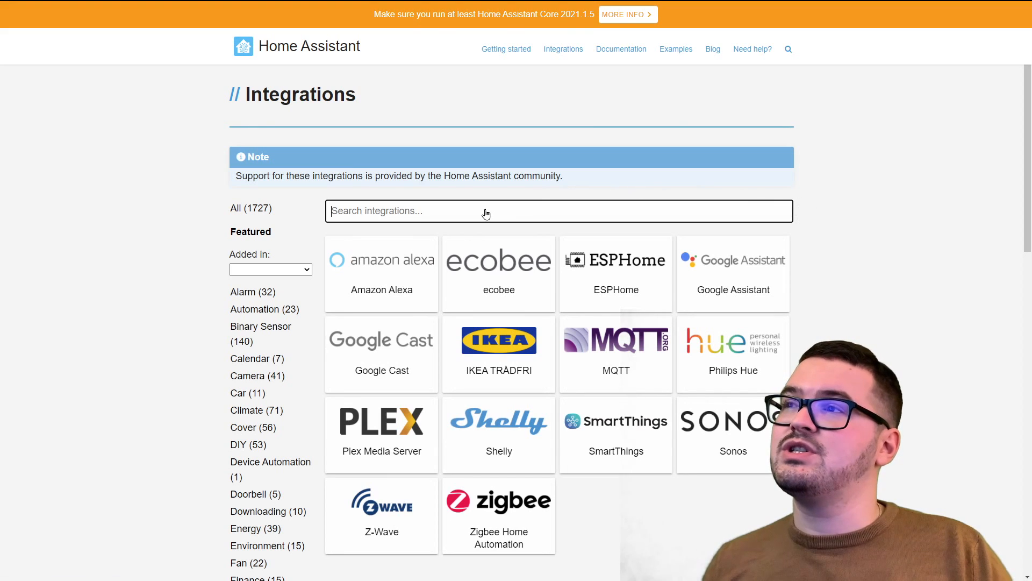
pyautogui.write('smtp')
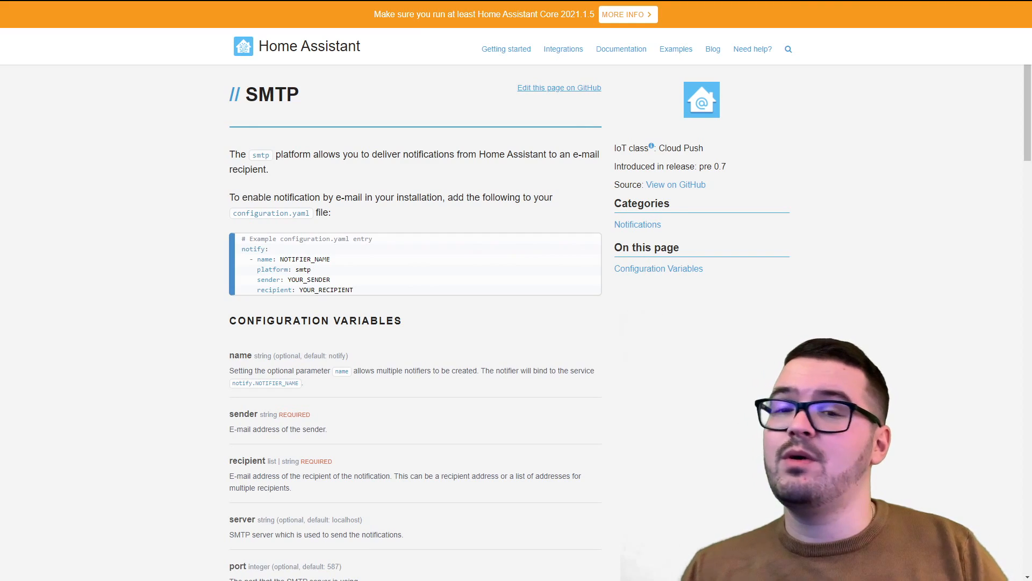
# Scroll the SMTP docs to the Gmail example and follow the application-specific password link.
pyautogui.scroll(-10, 490, 297)
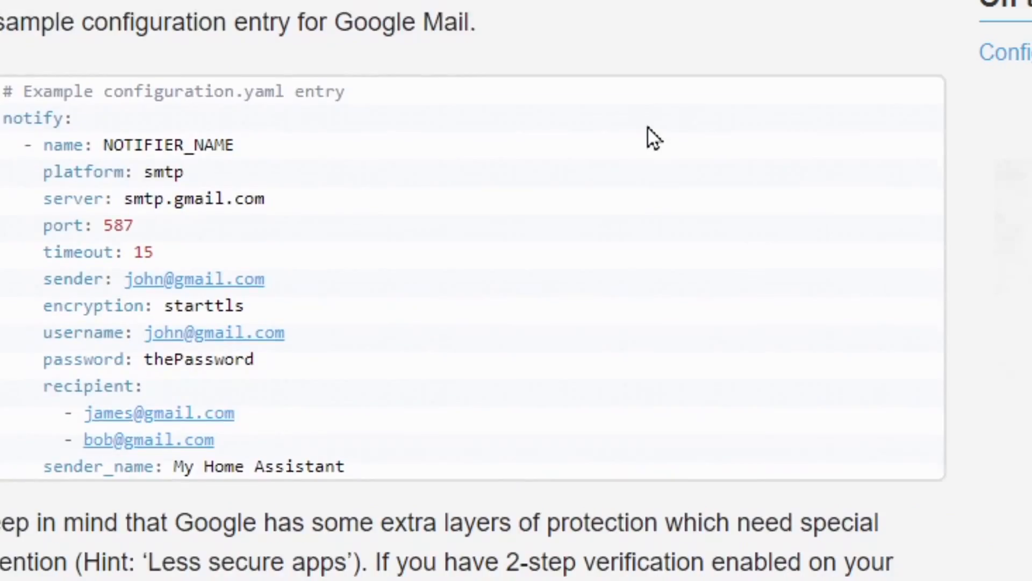
pyautogui.scroll(-5, 648, 134)
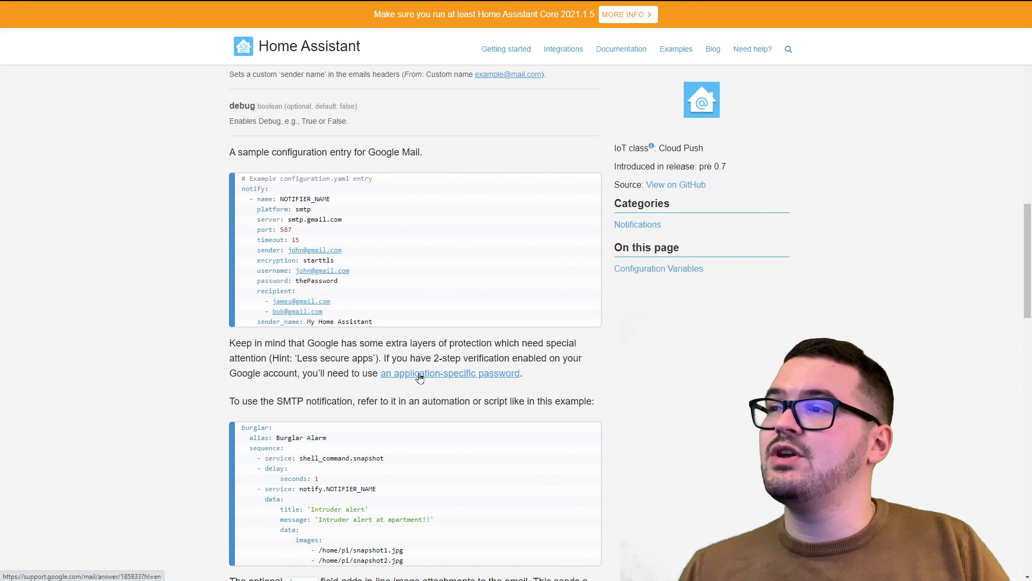
pyautogui.click(420, 378)
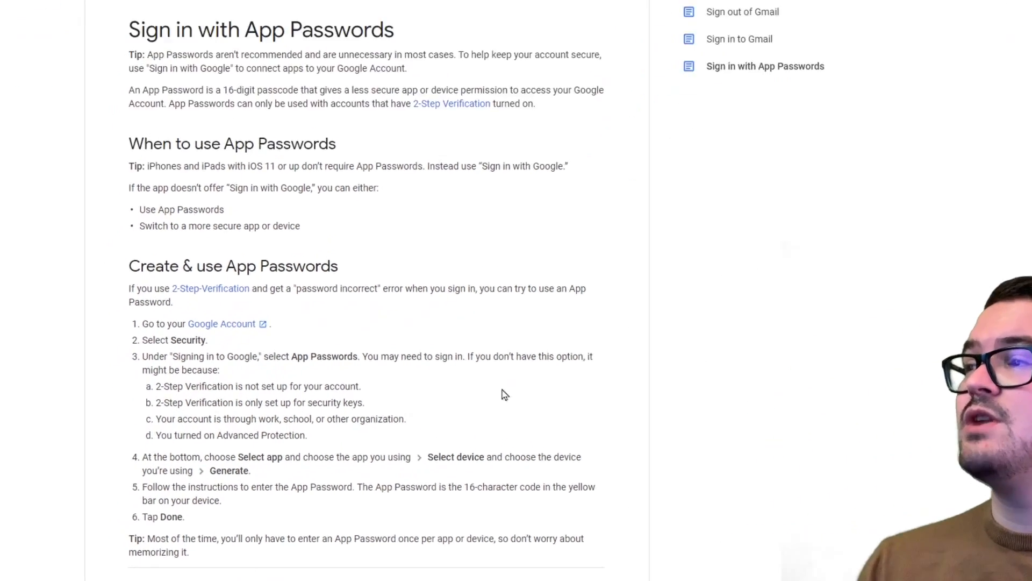
# Go to Google Account settings and sign in again with the account password.
pyautogui.click(313, 226)
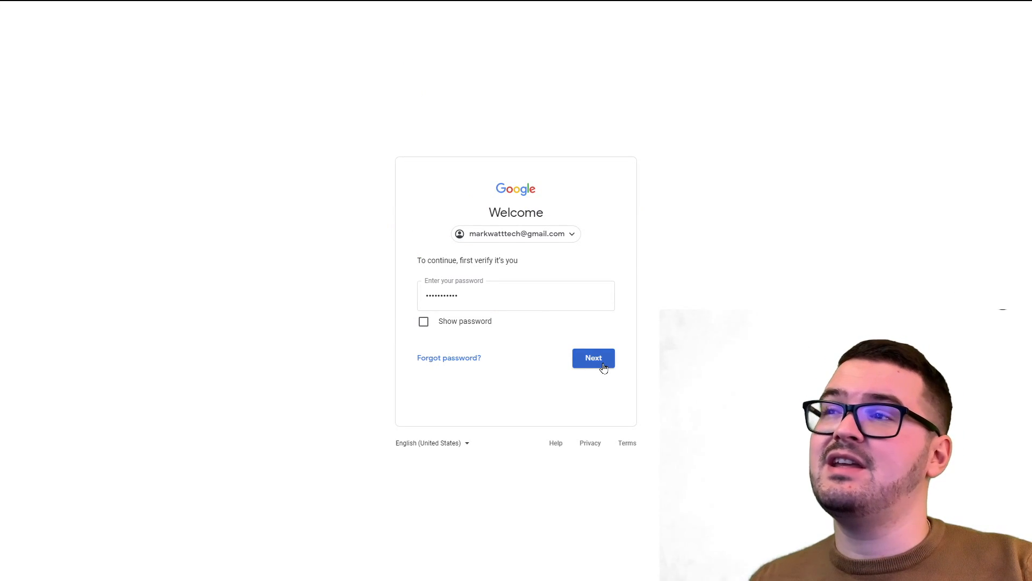
pyautogui.click(603, 366)
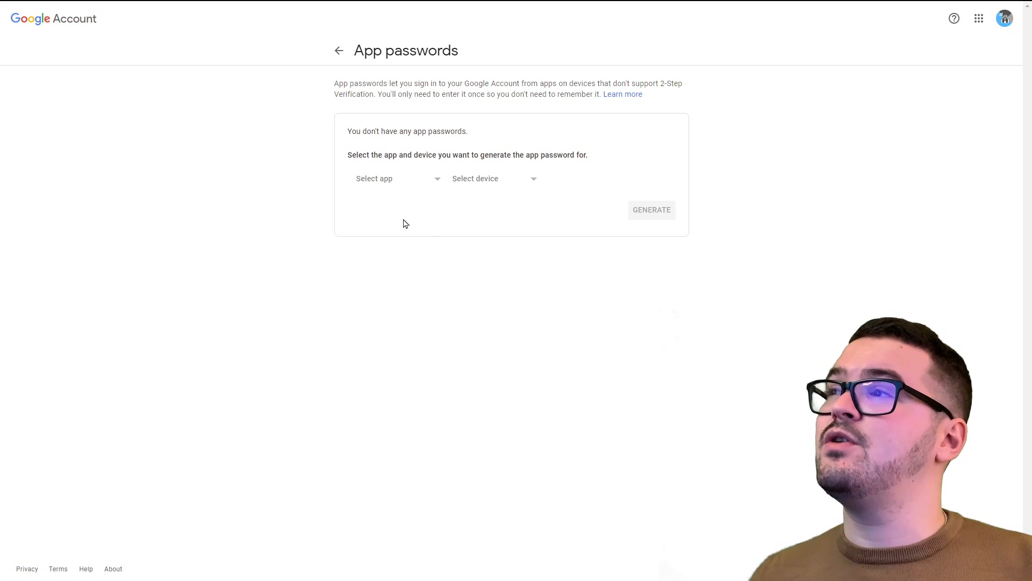
# Generate a Mail app password for Windows Computer, then return to the SMTP docs.
pyautogui.click(399, 185)
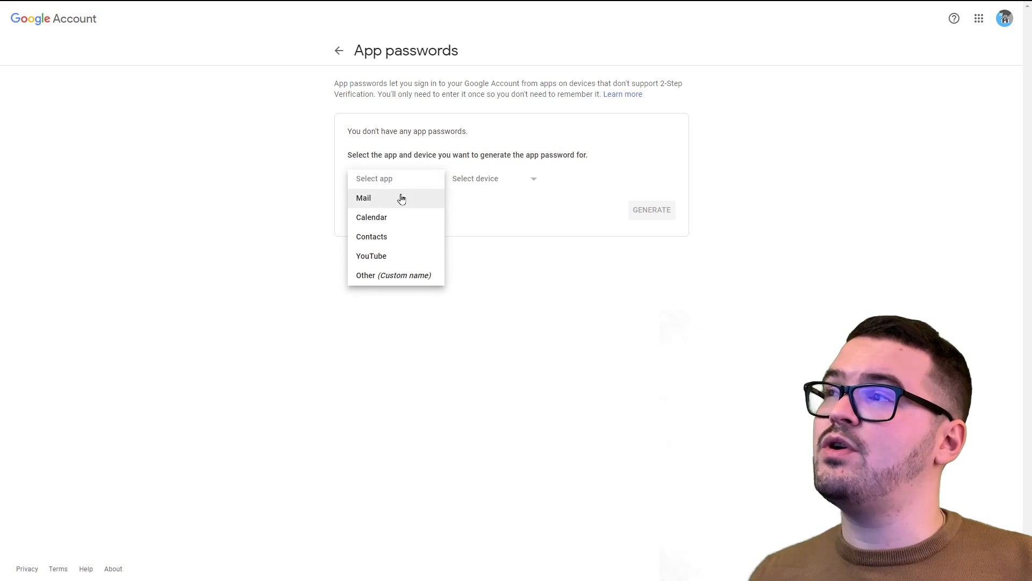
pyautogui.click(400, 204)
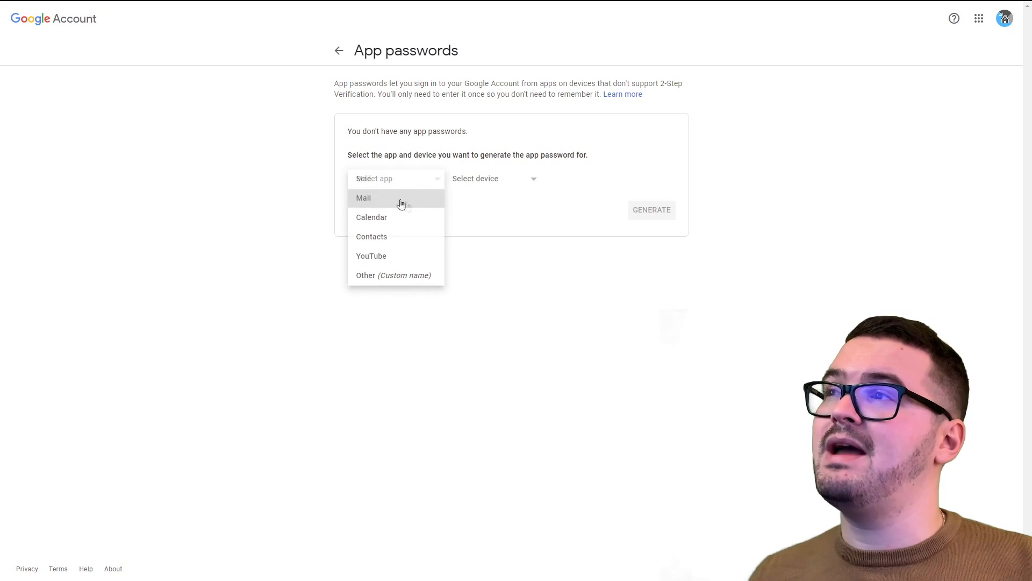
pyautogui.click(481, 186)
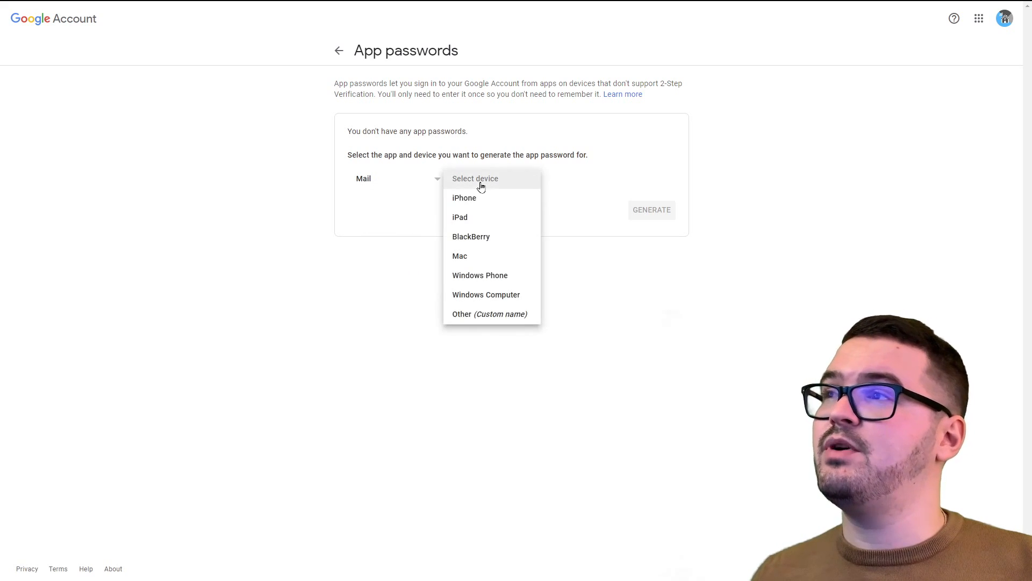
pyautogui.click(527, 298)
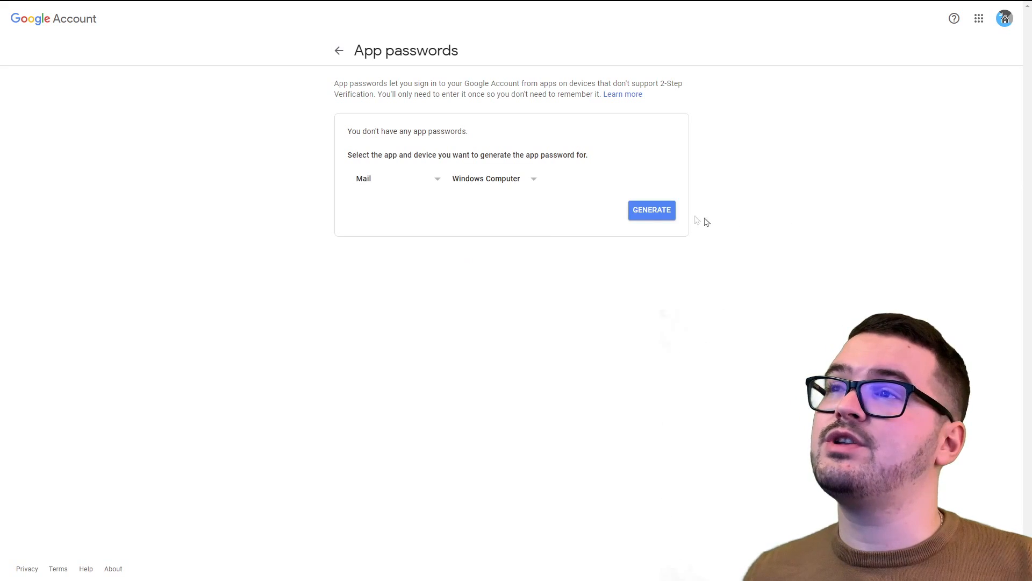
pyautogui.click(657, 214)
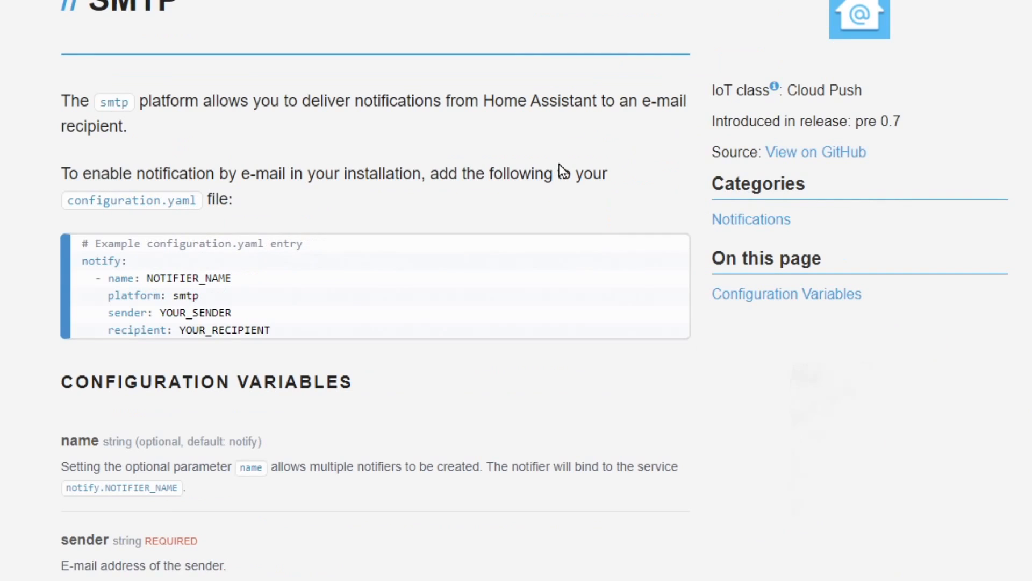
pyautogui.scroll(-4, 523, 207)
# Copy the Google Mail sample configuration block from the SMTP documentation.
pyautogui.scroll(-10, 591, 216)
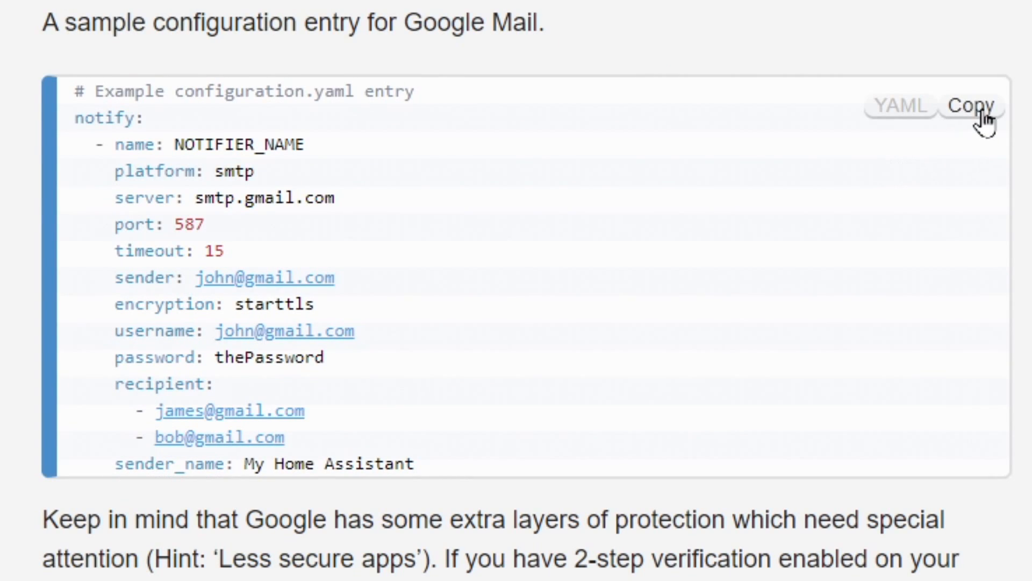
pyautogui.click(966, 117)
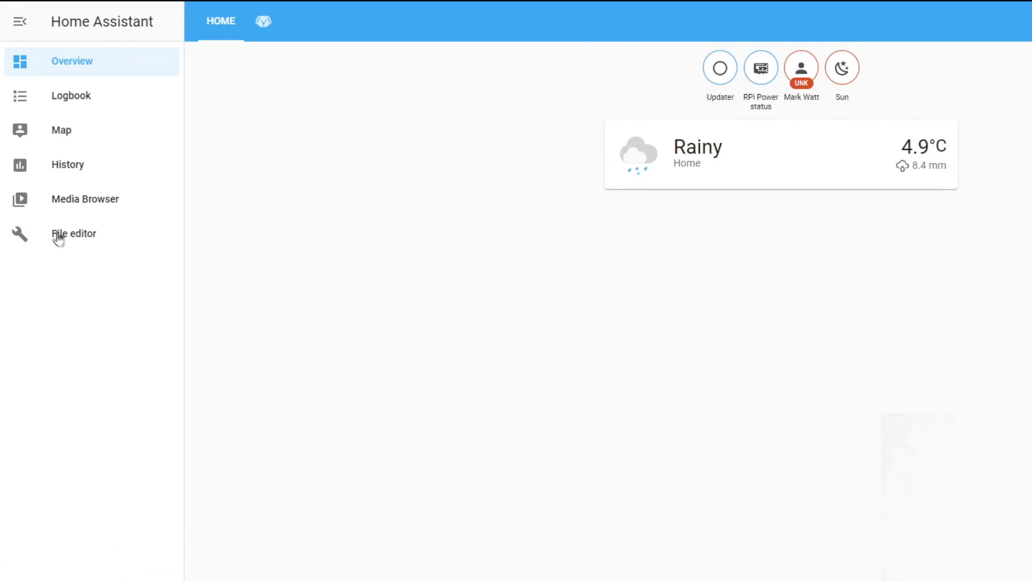
# Paste the SMTP block at the end of configuration.yaml and name the notifier 'gmail'.
pyautogui.click(57, 237)
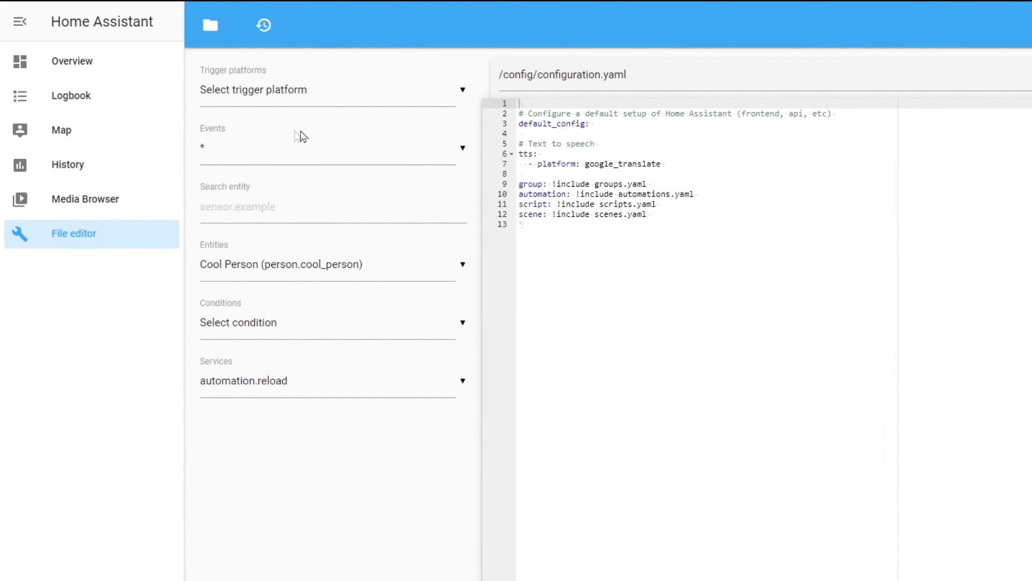
pyautogui.click(619, 260)
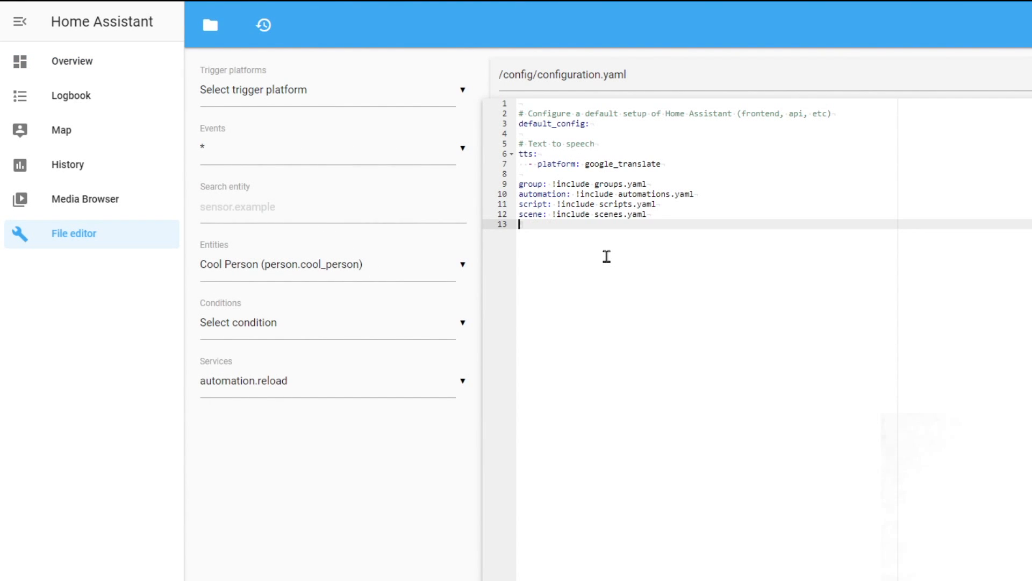
pyautogui.press('Return')
pyautogui.hotkey('ctrl', 'v')
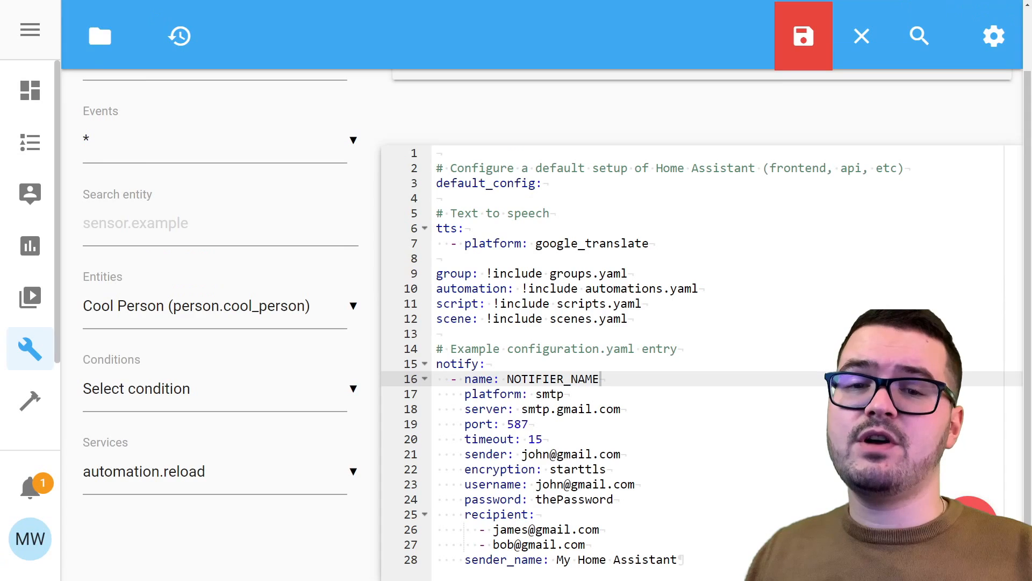
pyautogui.moveTo(509, 379); pyautogui.dragTo(598, 384)
pyautogui.write('gm')
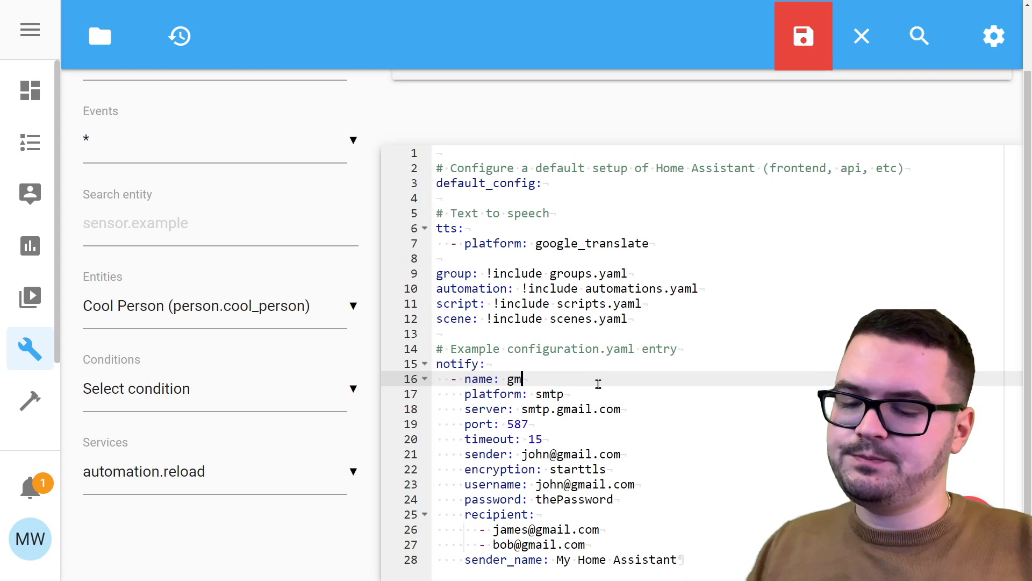
pyautogui.write('ail')
# Replace the example sender and username with your own email address.
pyautogui.click(635, 453)
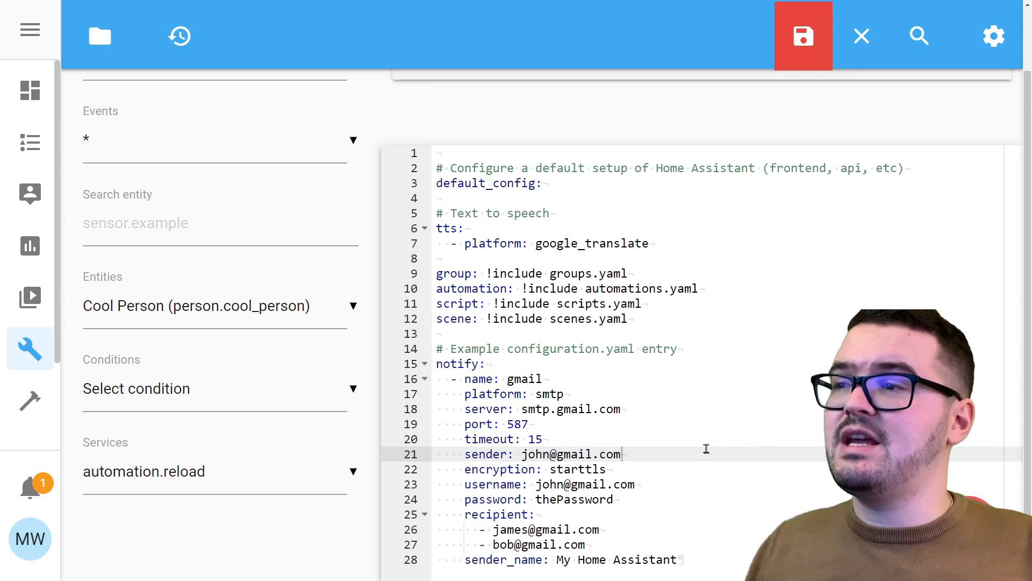
pyautogui.moveTo(524, 455); pyautogui.dragTo(621, 457)
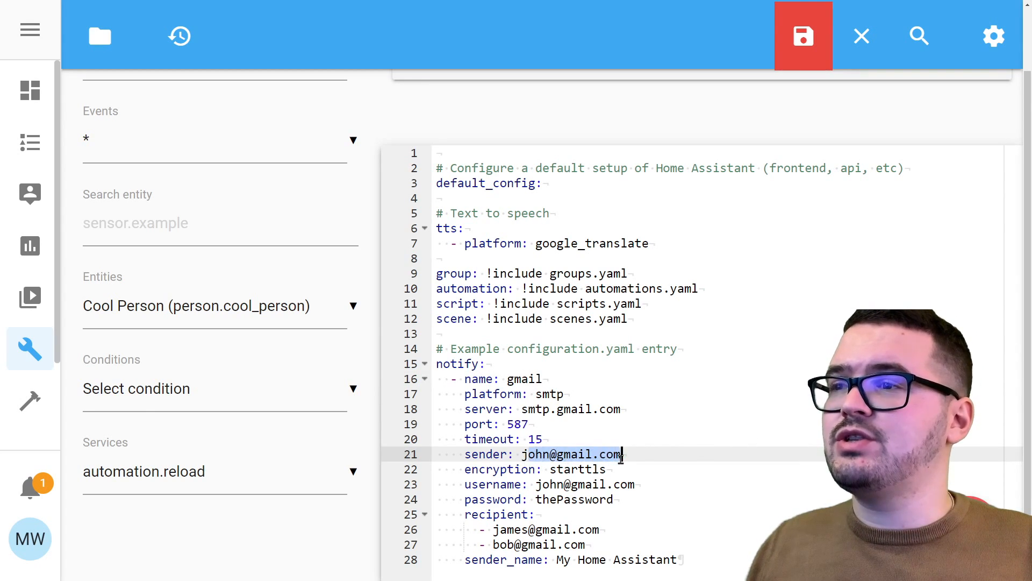
pyautogui.press('BackSpace')
pyautogui.press('BackSpace')
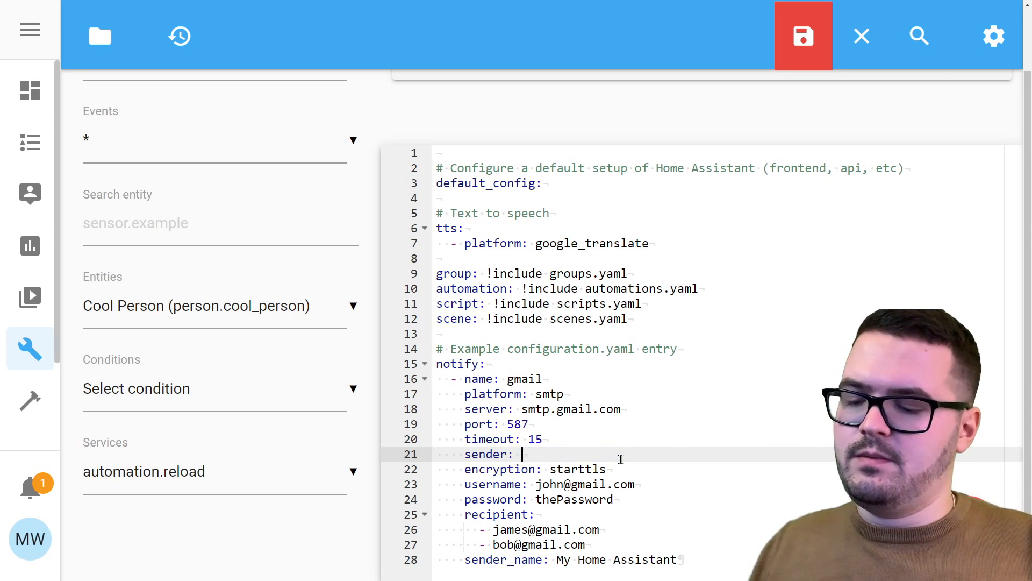
pyautogui.hotkey('ctrl', 'v')
pyautogui.moveTo(536, 486); pyautogui.dragTo(635, 485)
pyautogui.hotkey('ctrl', 'v')
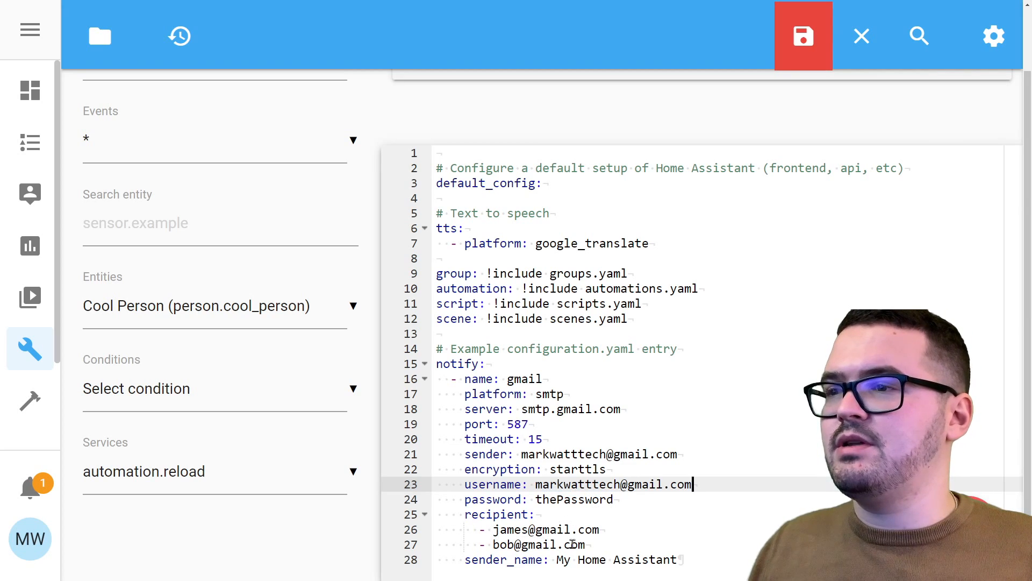
# Make your own address the only recipient and select the 'thePassword' placeholder.
pyautogui.moveTo(586, 545); pyautogui.dragTo(474, 545)
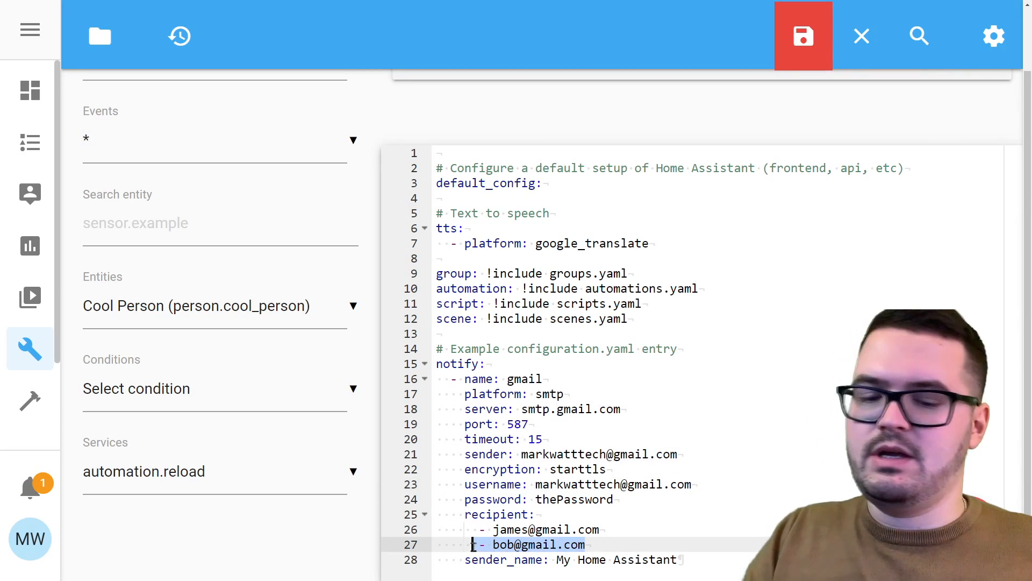
pyautogui.press('BackSpace')
pyautogui.moveTo(603, 530); pyautogui.dragTo(493, 532)
pyautogui.hotkey('ctrl', 'v')
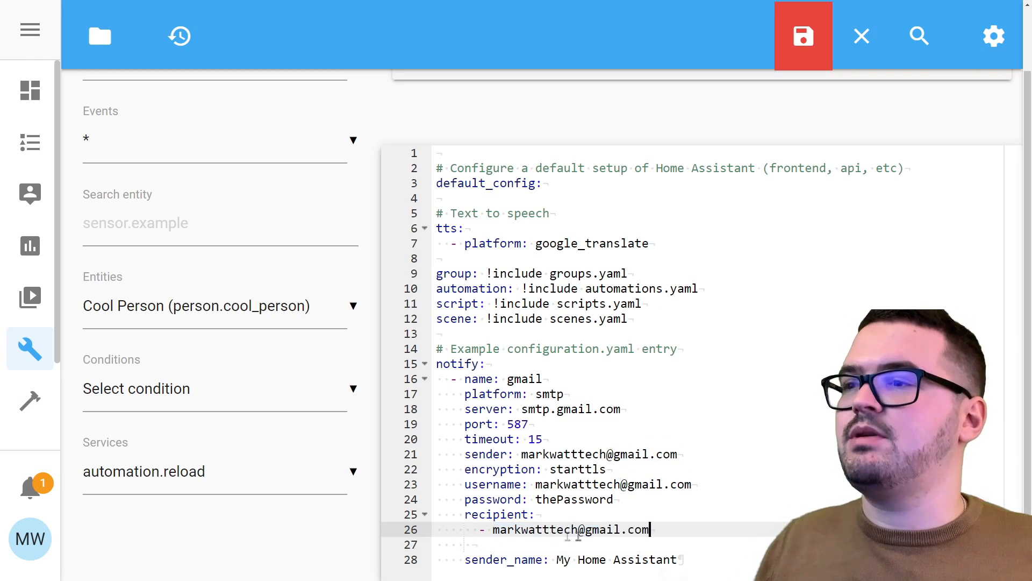
pyautogui.click(537, 515)
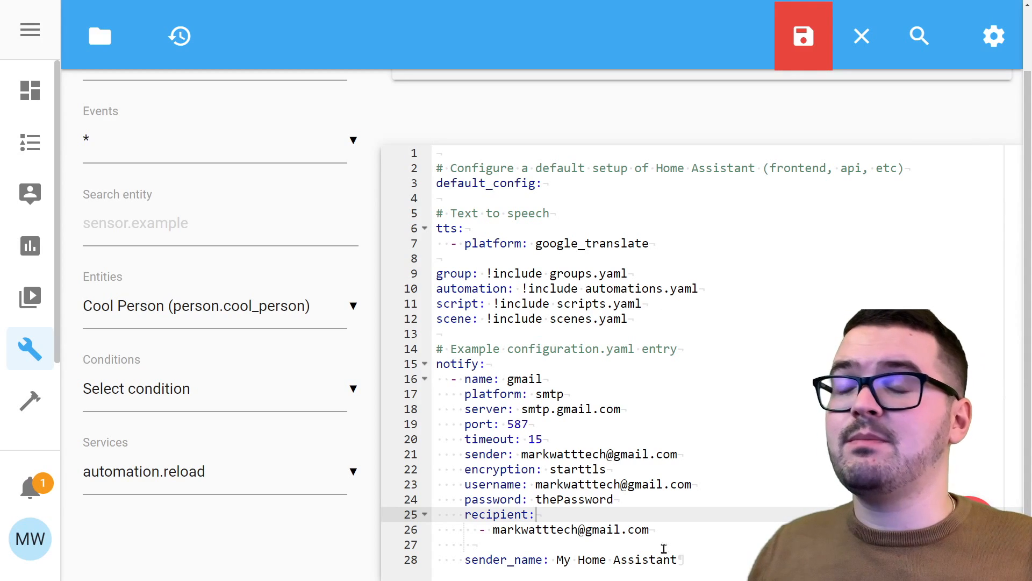
pyautogui.doubleClick(560, 500)
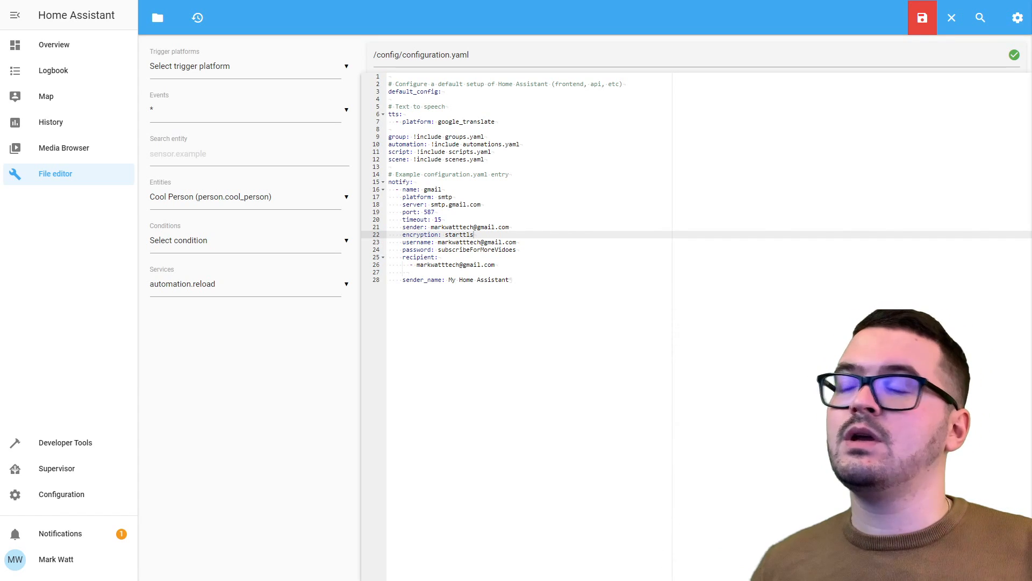
# Validate the configuration under Server Controls and confirm a Home Assistant server restart.
pyautogui.click(78, 499)
pyautogui.scroll(-6, 637, 156)
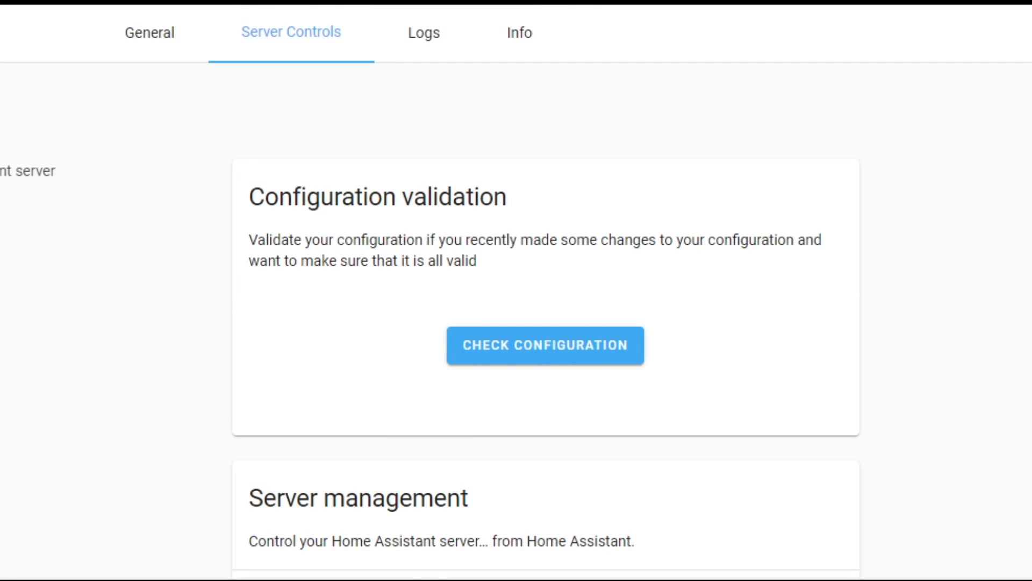
pyautogui.click(514, 357)
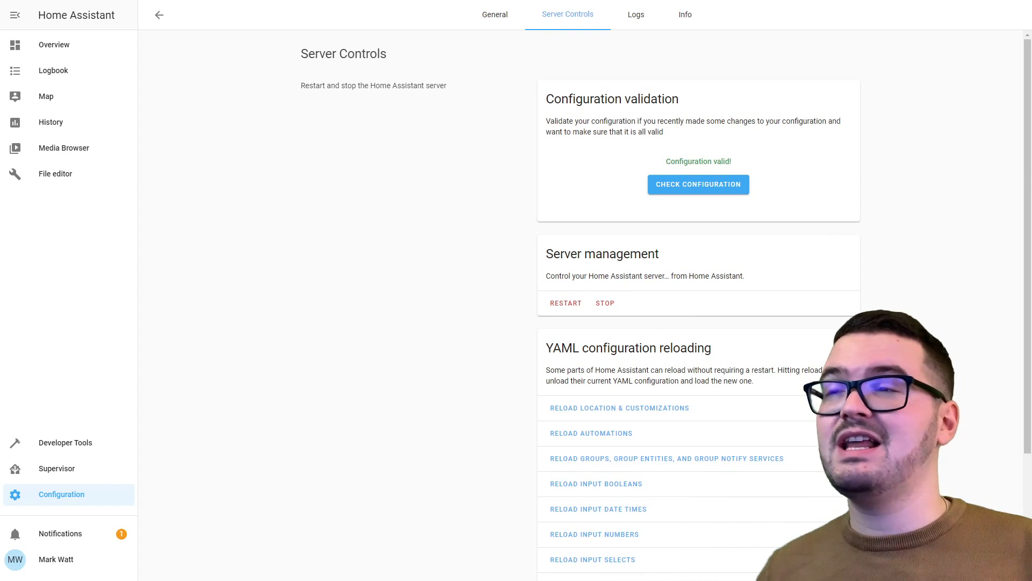
pyautogui.click(565, 306)
pyautogui.click(601, 330)
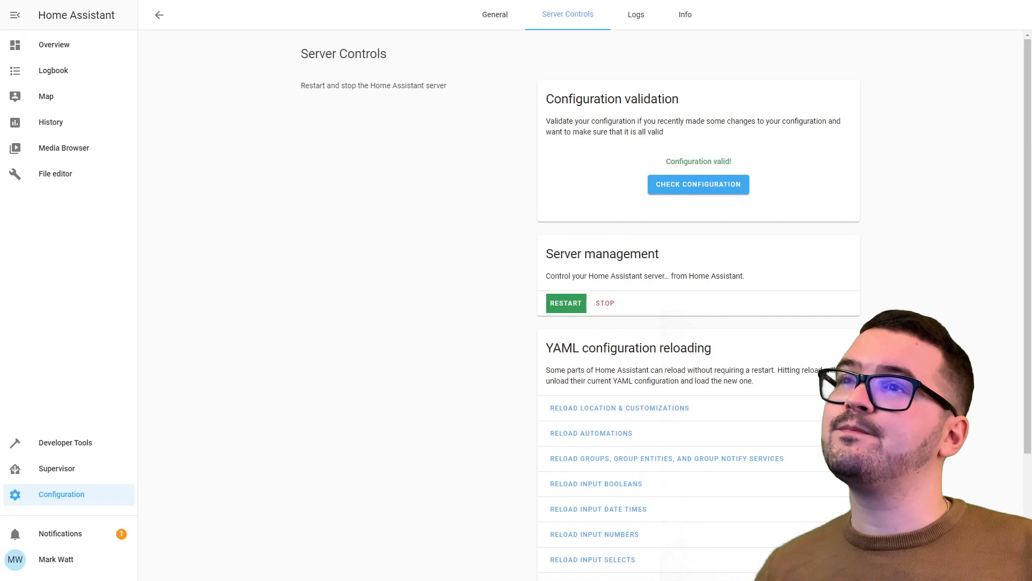
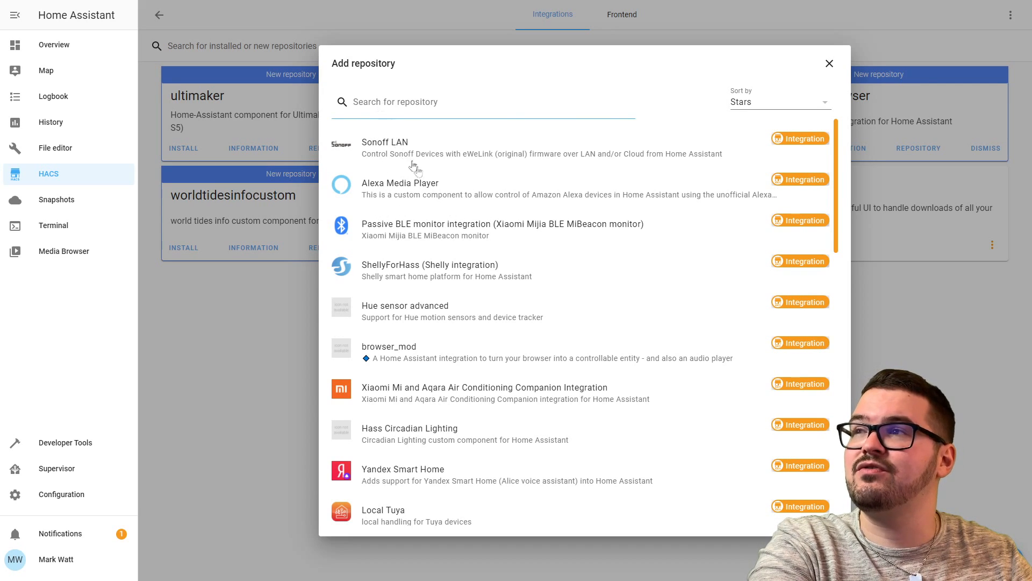
# Install version v3.8.0 of the Alexa Media Player repository through HACS.
pyautogui.click(394, 196)
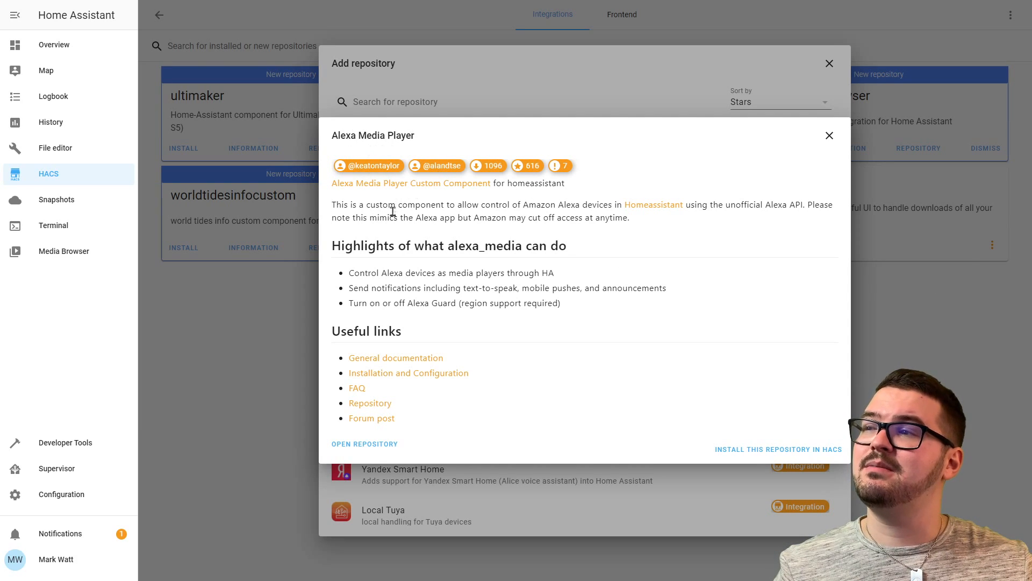
pyautogui.click(762, 449)
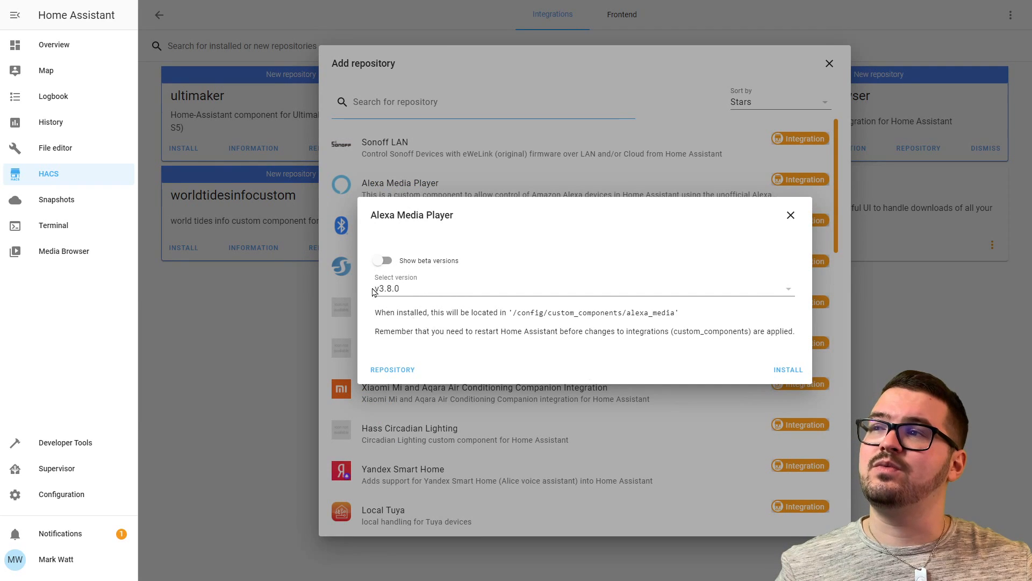
pyautogui.click(789, 371)
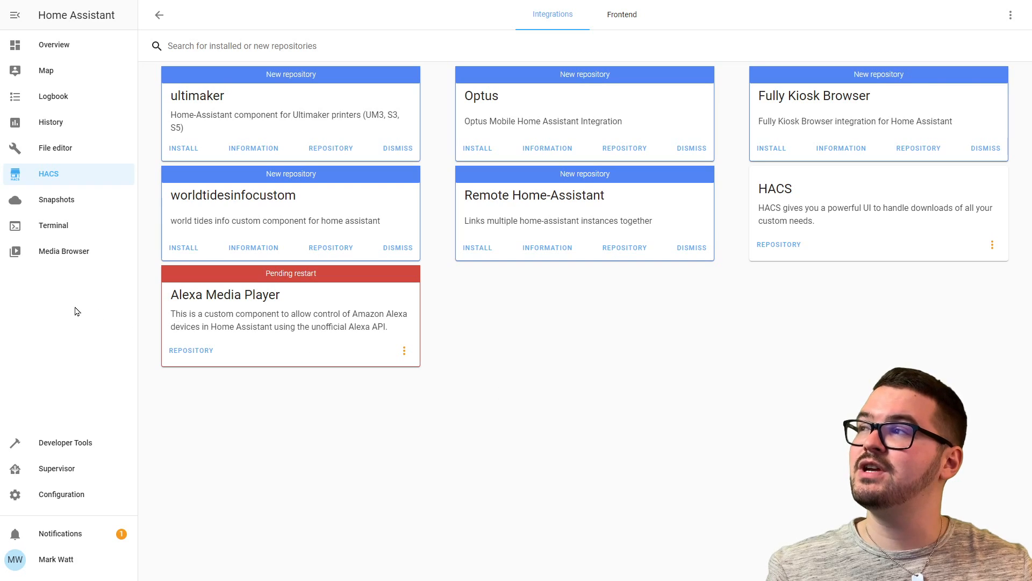
# Validate the configuration from the pending-restart prompt, restart Home Assistant, and return to Configuration.
pyautogui.click(58, 177)
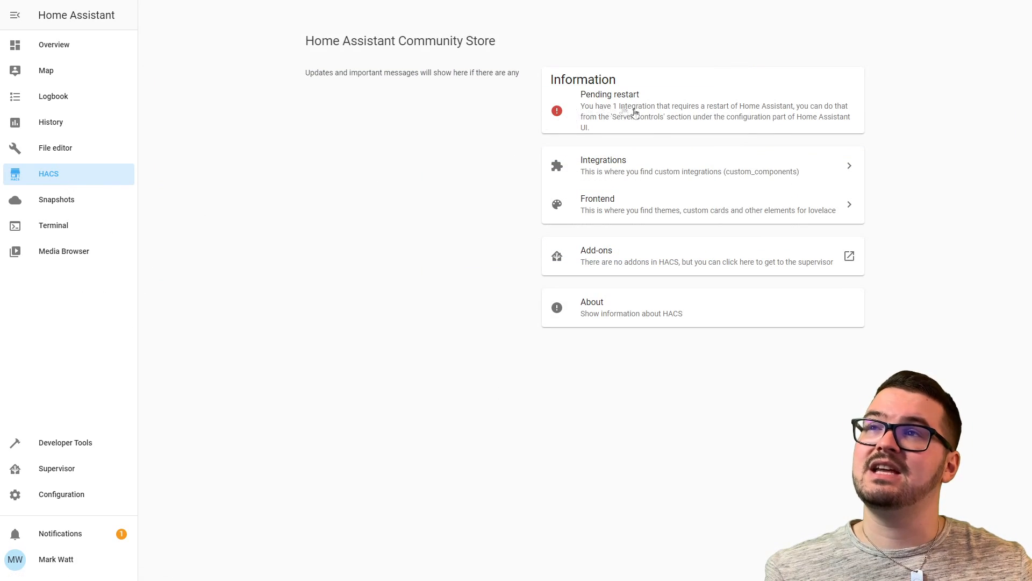
pyautogui.click(619, 115)
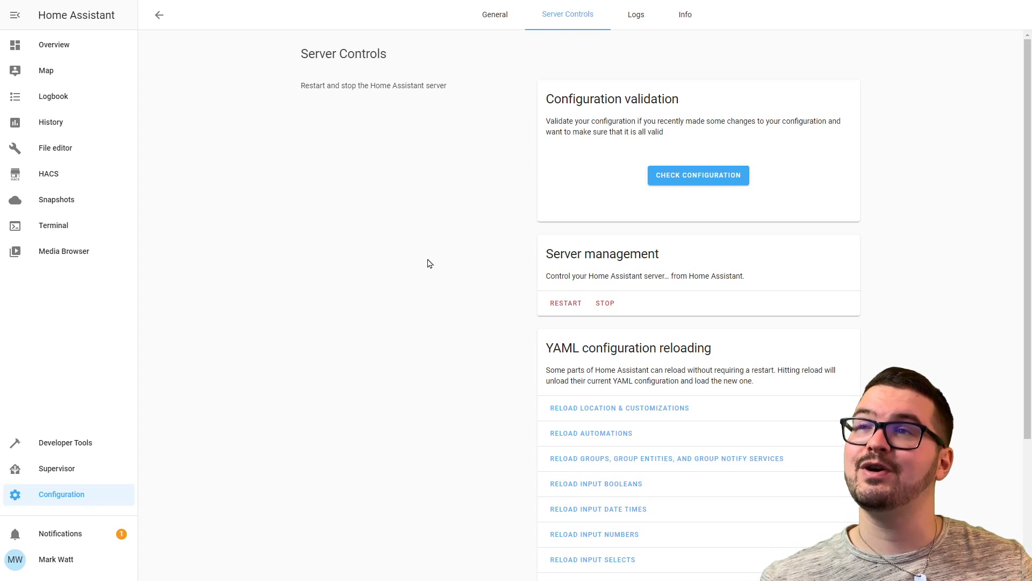
pyautogui.click(675, 178)
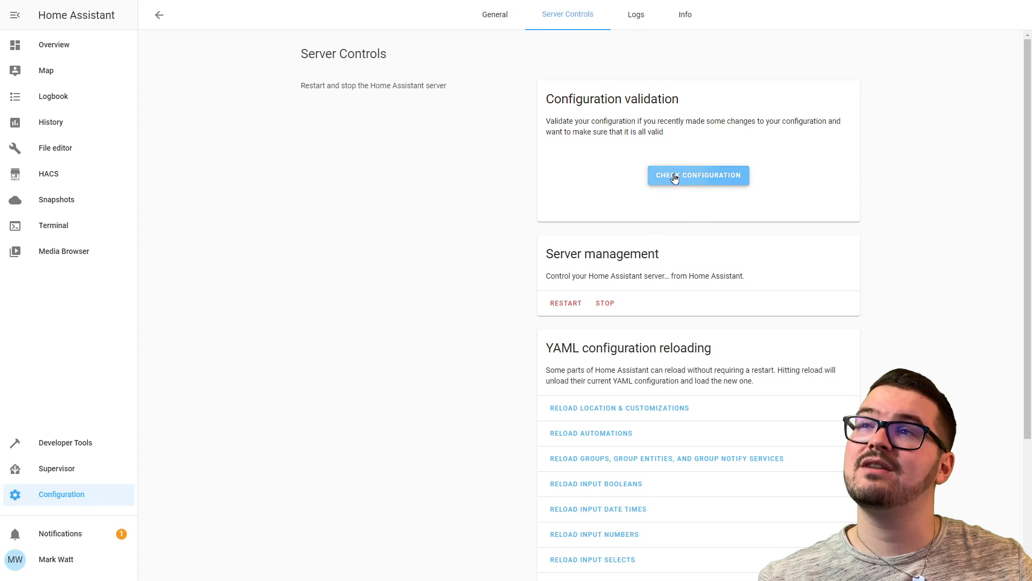
pyautogui.click(567, 304)
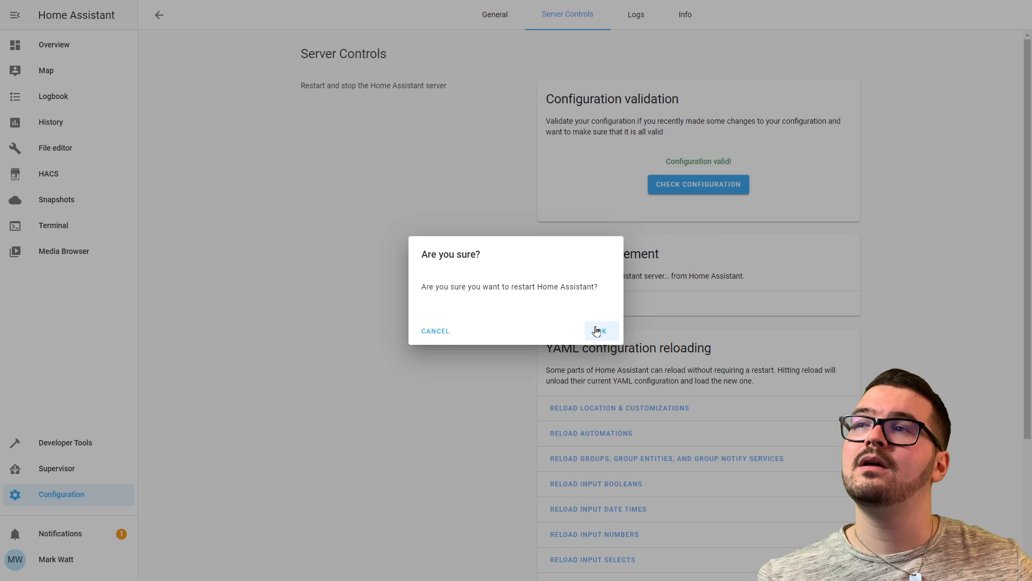
pyautogui.click(597, 329)
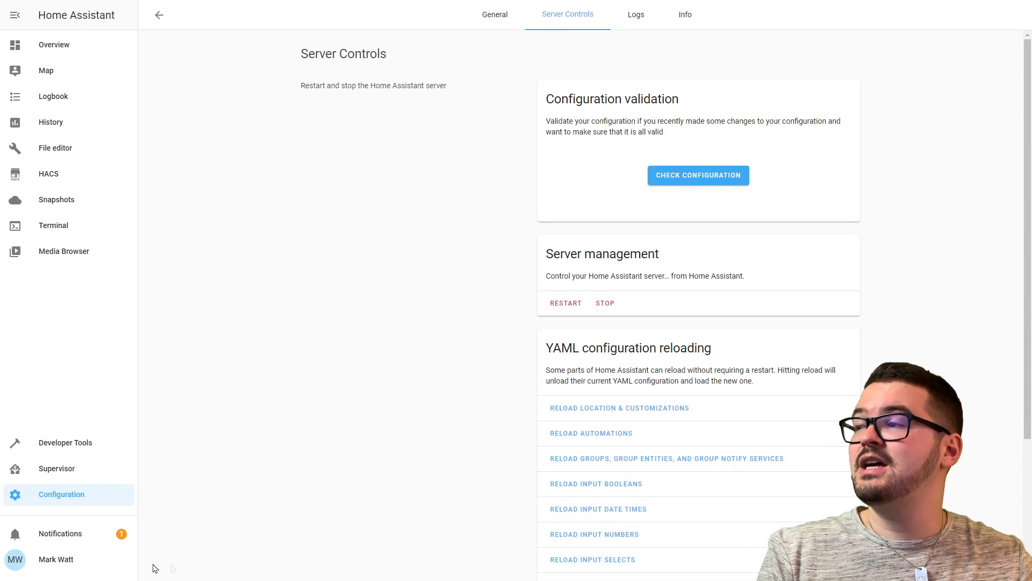
pyautogui.click(45, 500)
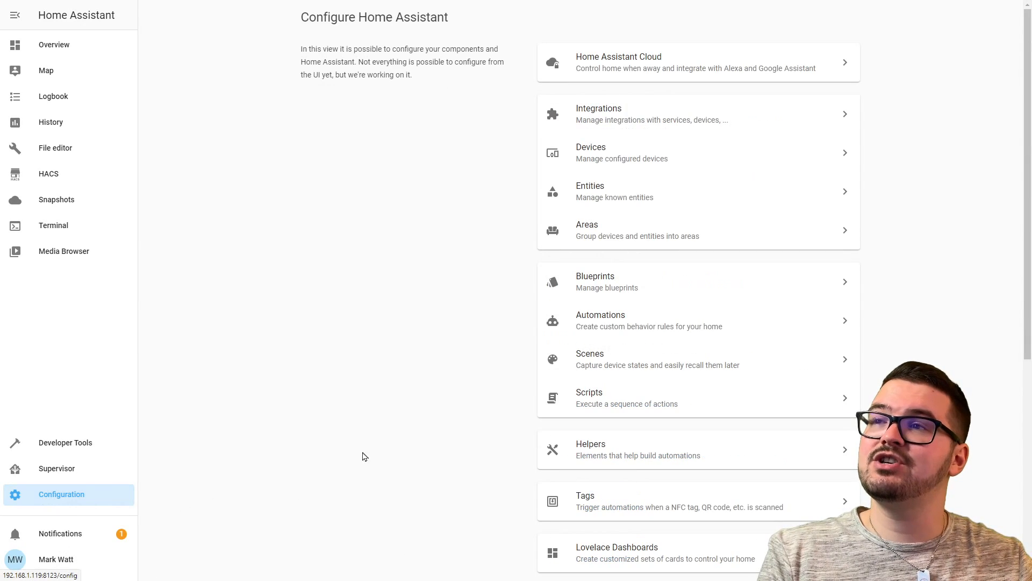
# Add the Alexa Media Player integration and submit the Amazon account form with region amazon.co.uk.
pyautogui.click(617, 118)
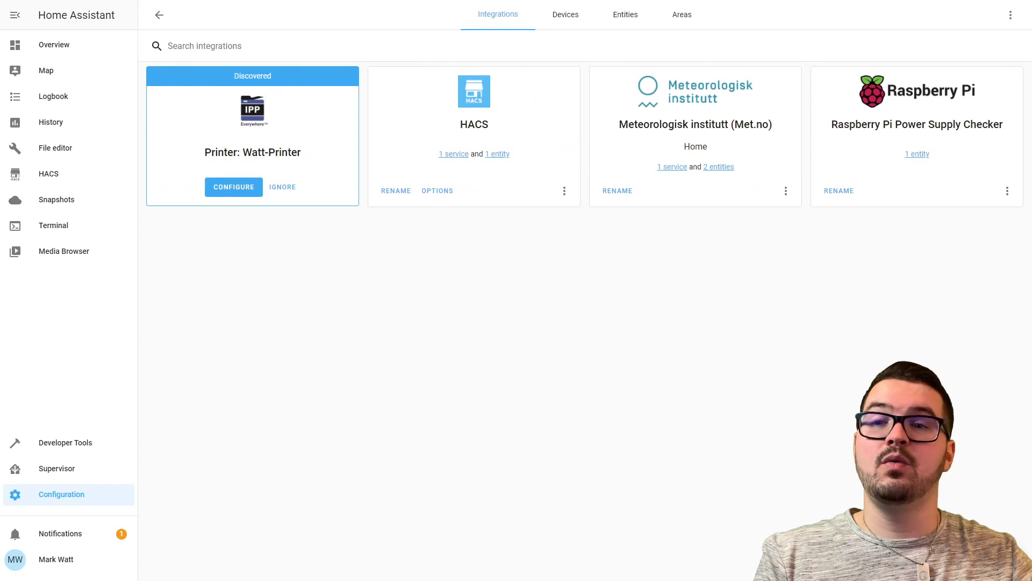
pyautogui.click(974, 559)
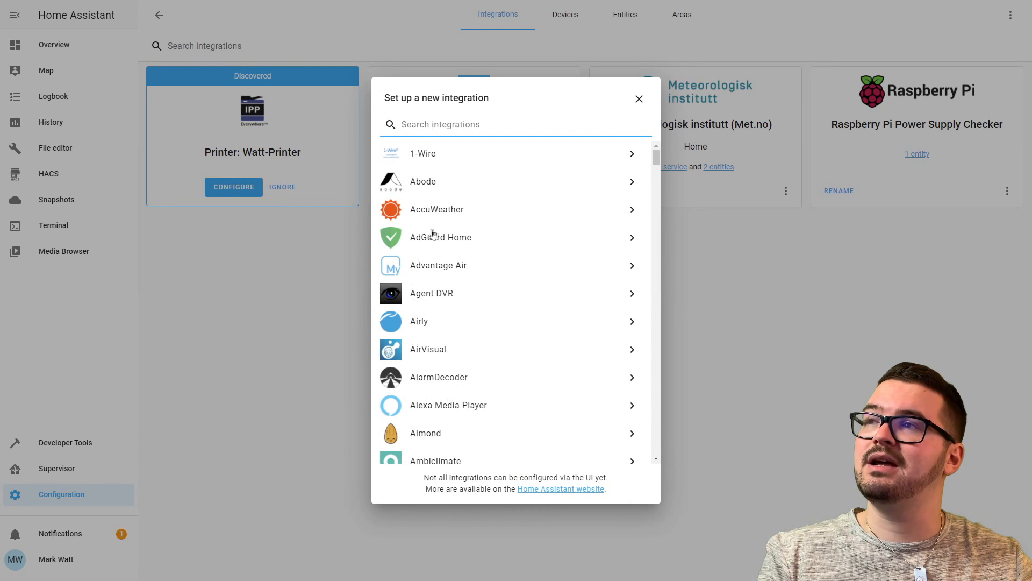
pyautogui.scroll(-1, 426, 233)
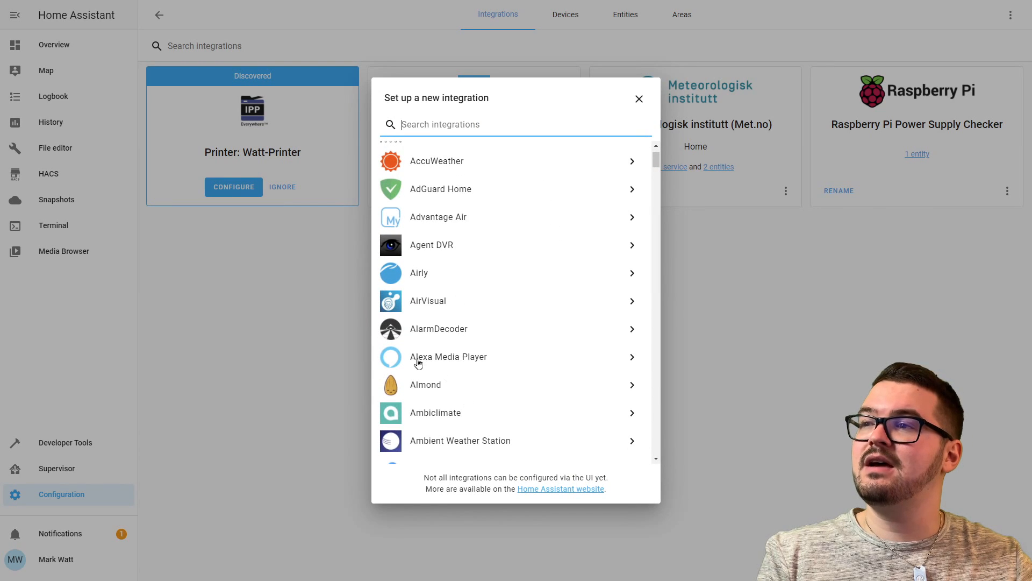
pyautogui.click(419, 363)
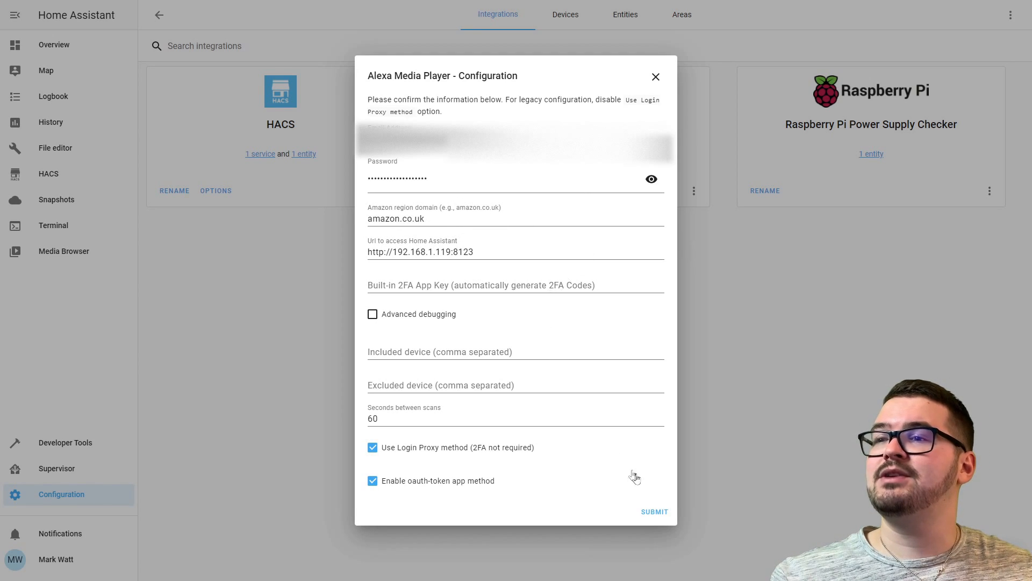
pyautogui.click(653, 512)
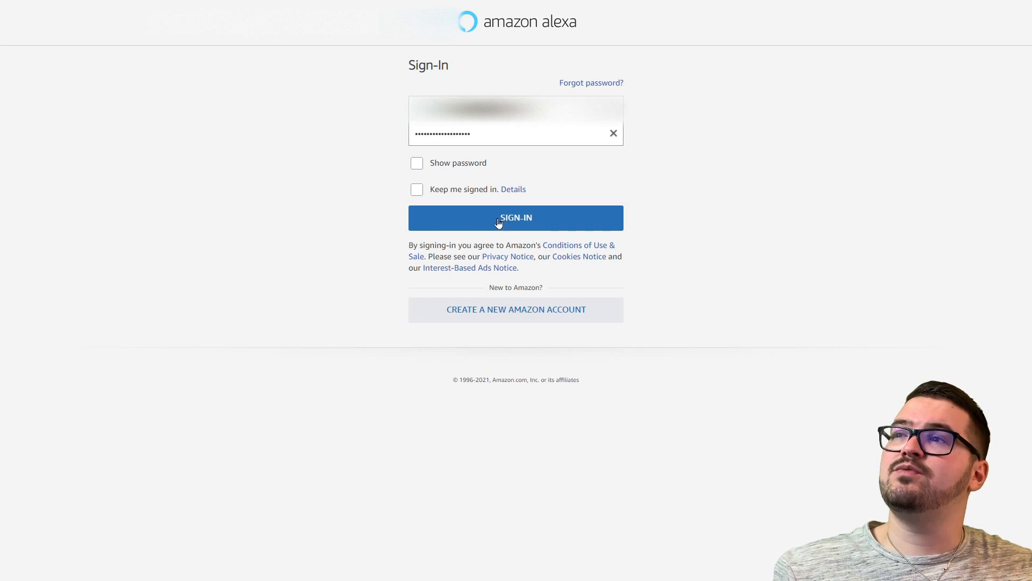
# Sign in to Amazon, entering the displayed security characters and then the one-time password.
pyautogui.click(428, 218)
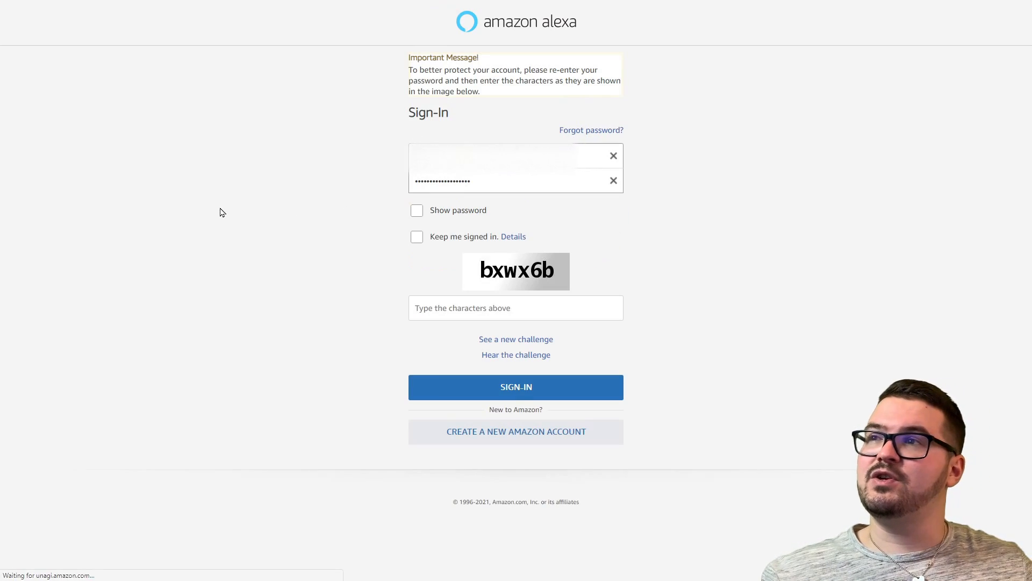
pyautogui.click(454, 311)
pyautogui.write('b')
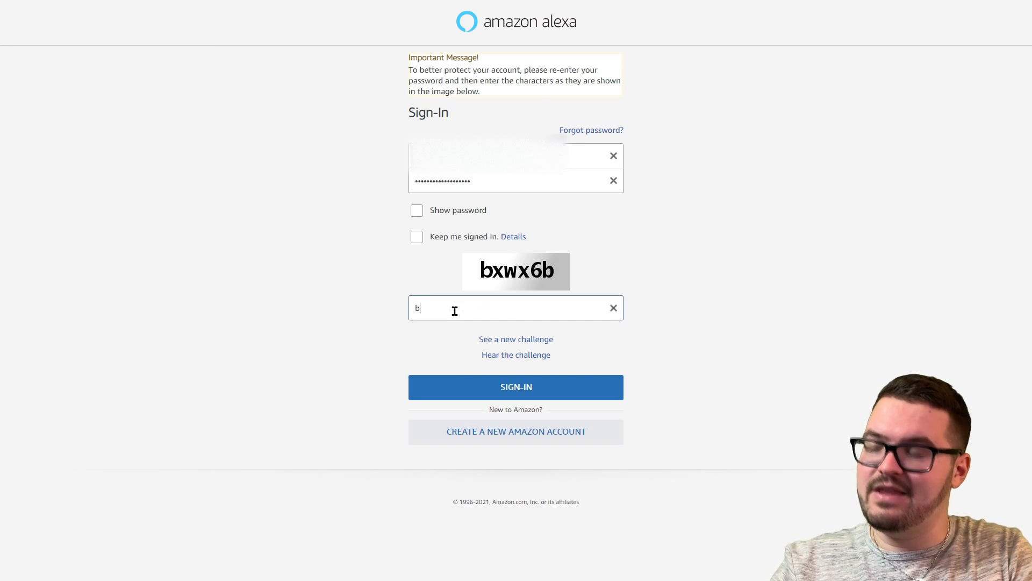
pyautogui.write('xwx6')
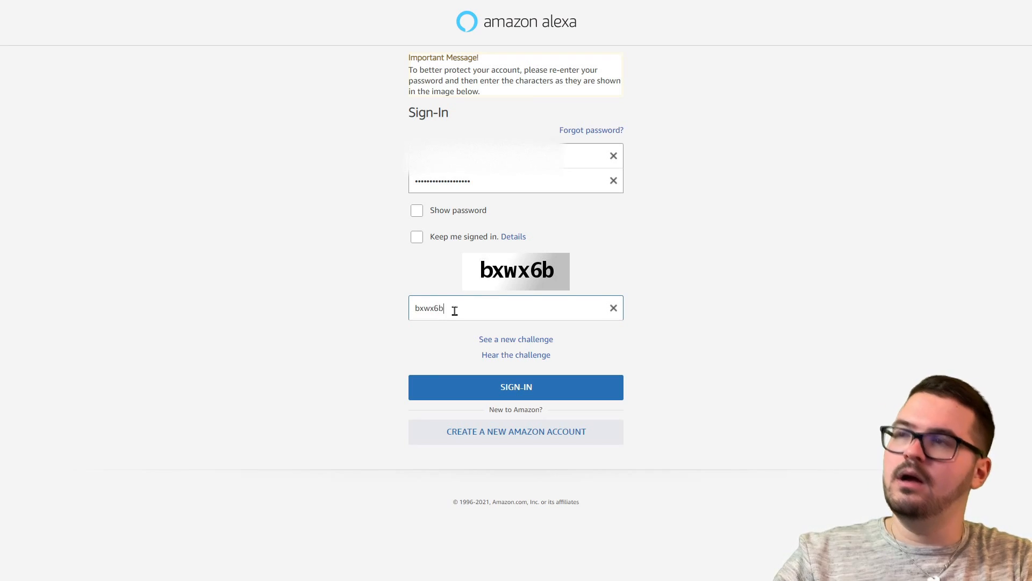
pyautogui.write('b')
pyautogui.press('Return')
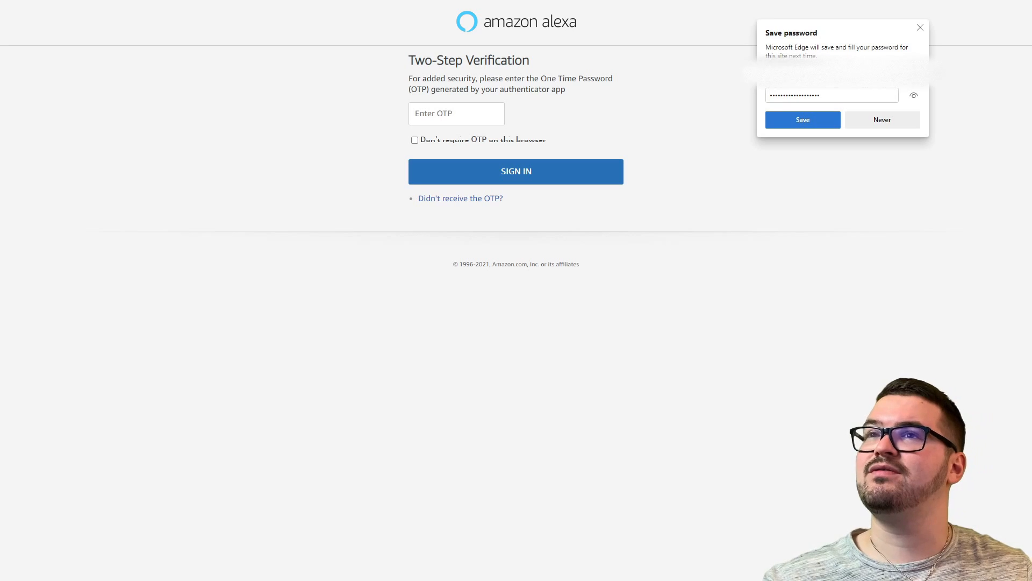
pyautogui.click(472, 110)
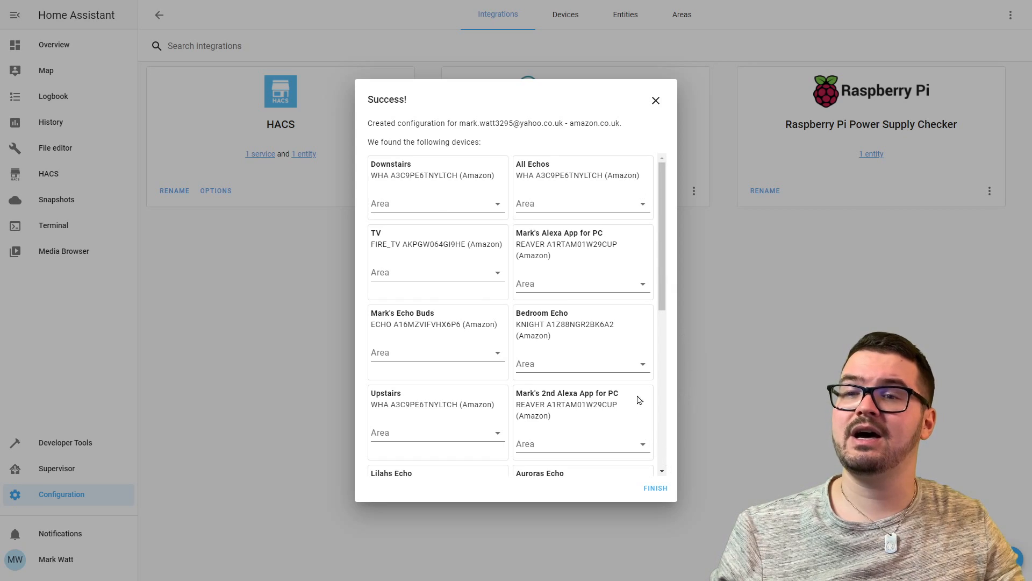
# Finish the Alexa setup so the card shows 17 devices and 92 entities.
pyautogui.click(655, 487)
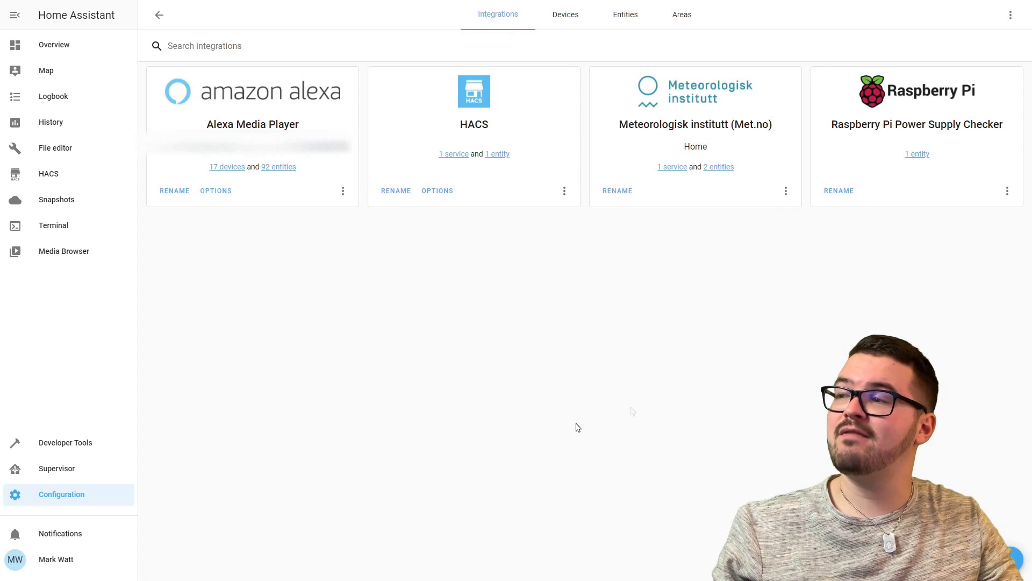
# Check the configuration, restart Home Assistant again, and open Developer Tools' entity states.
pyautogui.click(34, 494)
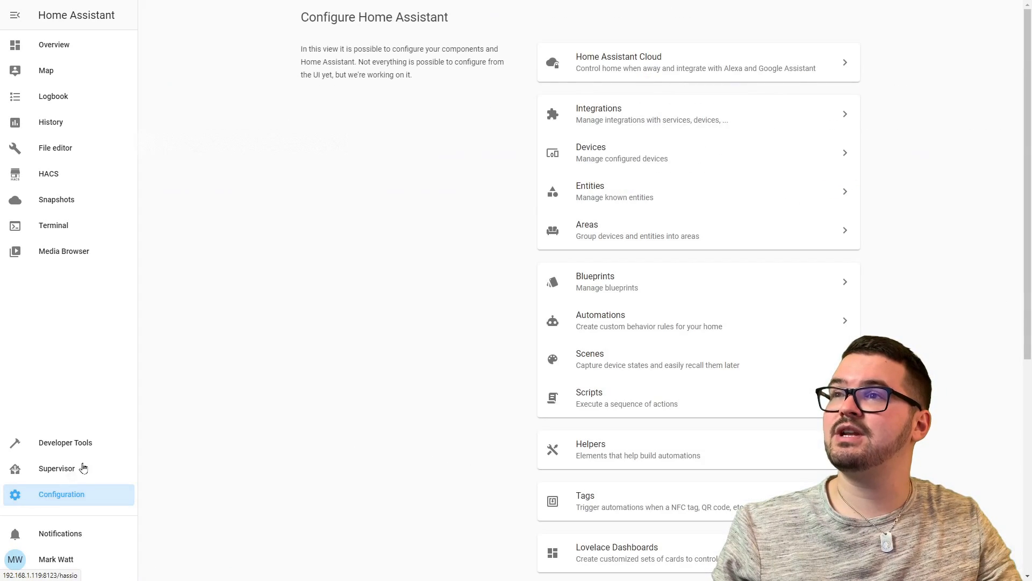
pyautogui.scroll(-6, 601, 468)
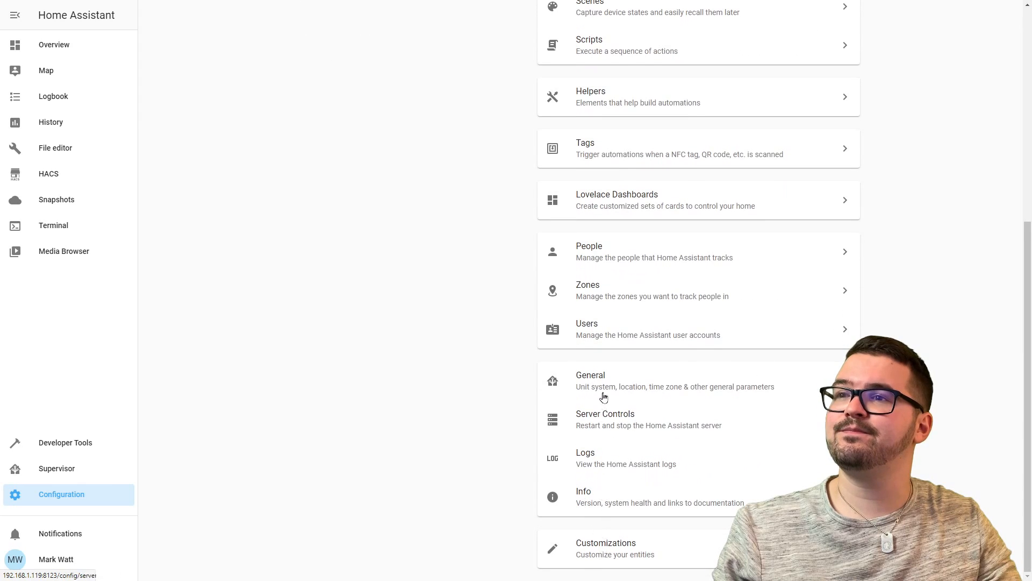
pyautogui.click(606, 416)
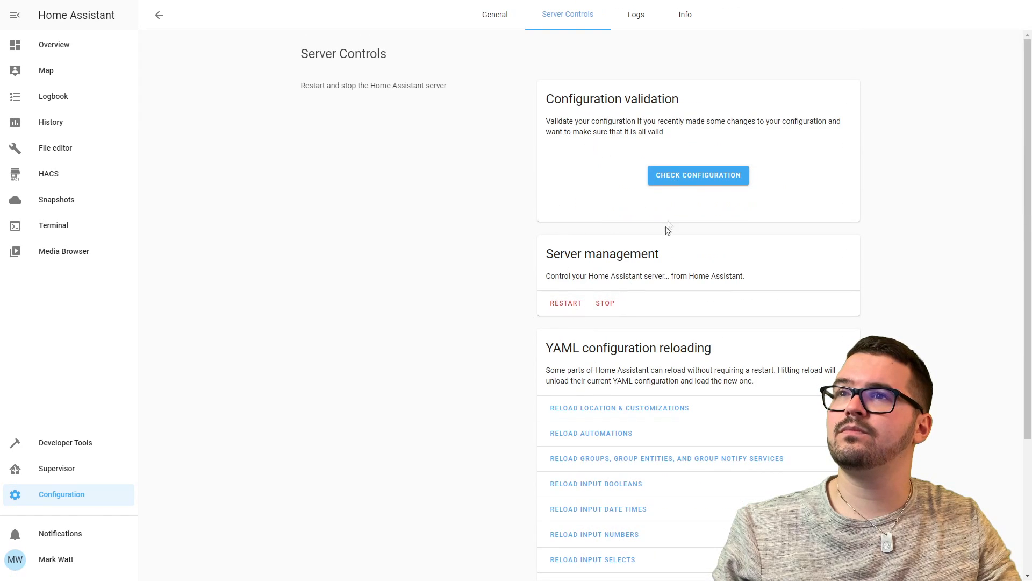
pyautogui.click(672, 178)
pyautogui.click(566, 302)
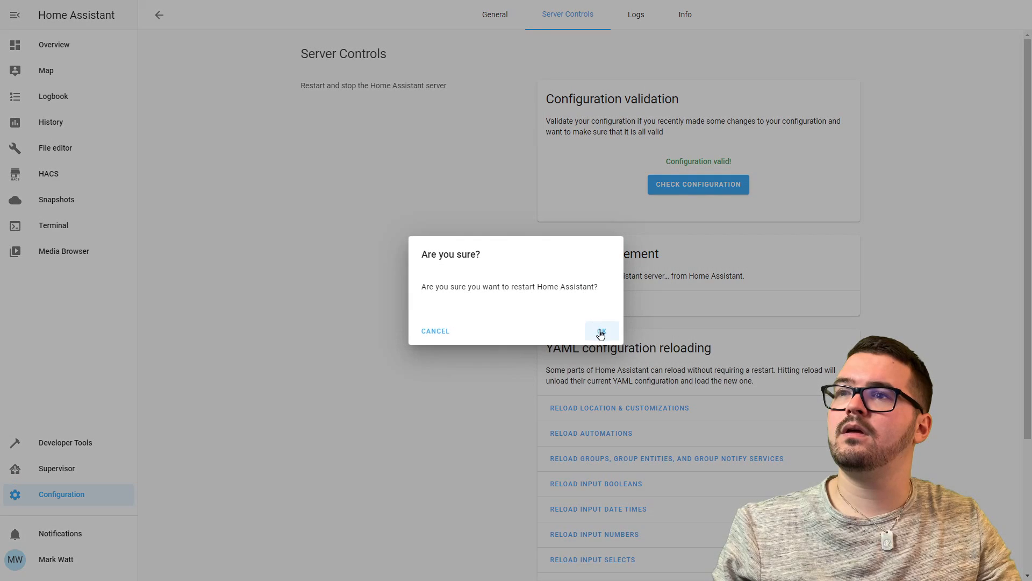
pyautogui.click(601, 331)
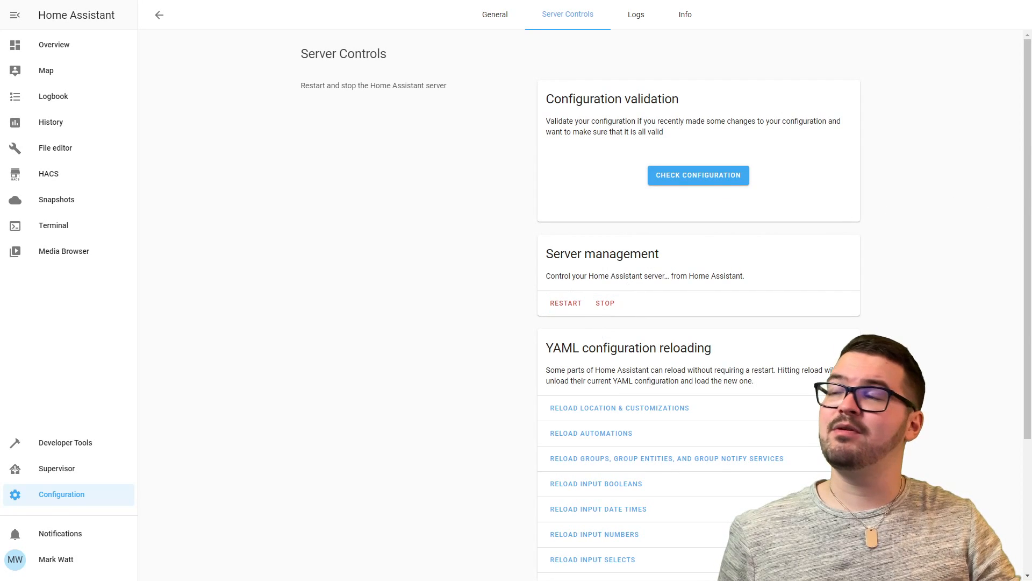
pyautogui.click(86, 443)
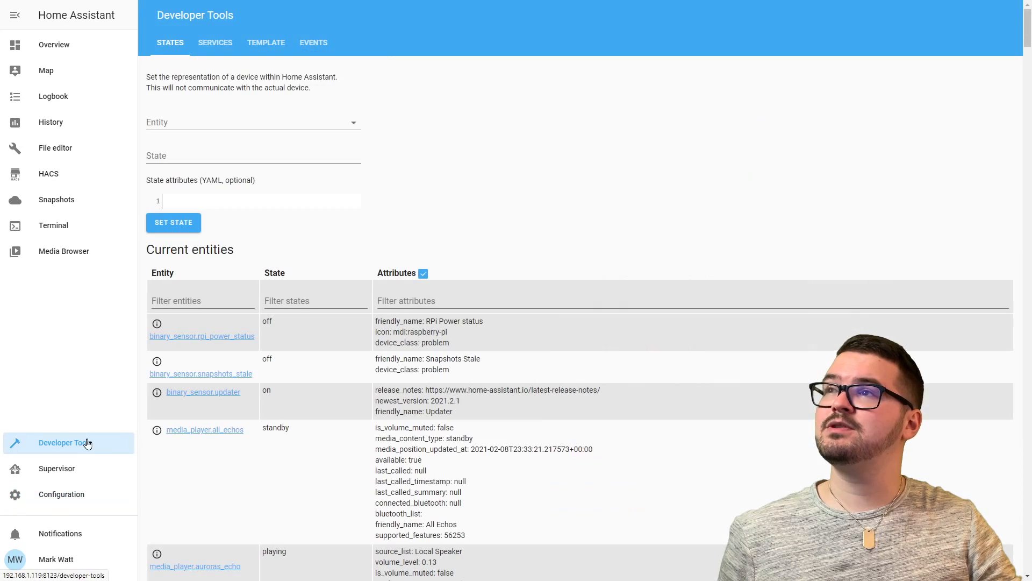
# Select notify.alexa_media_downstairs_echo and paste service data with message 'Dont forget to subscribe' and type tts.
pyautogui.click(215, 47)
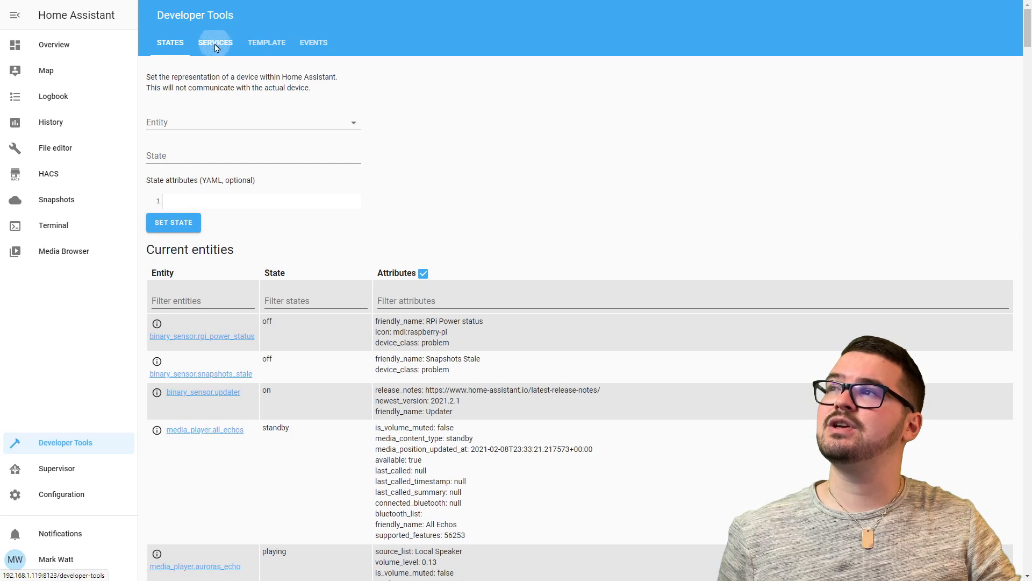
pyautogui.click(182, 109)
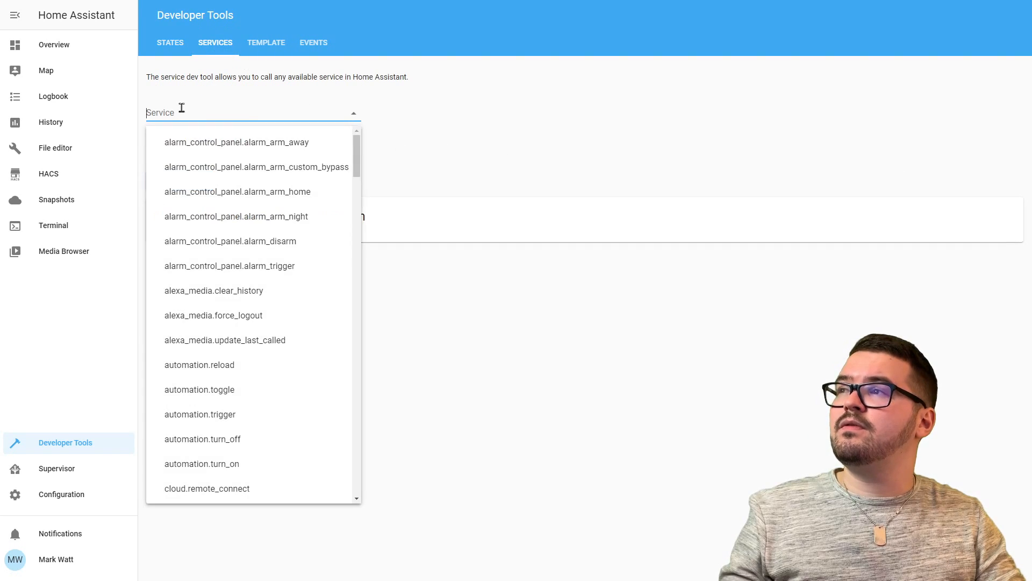
pyautogui.write('noti')
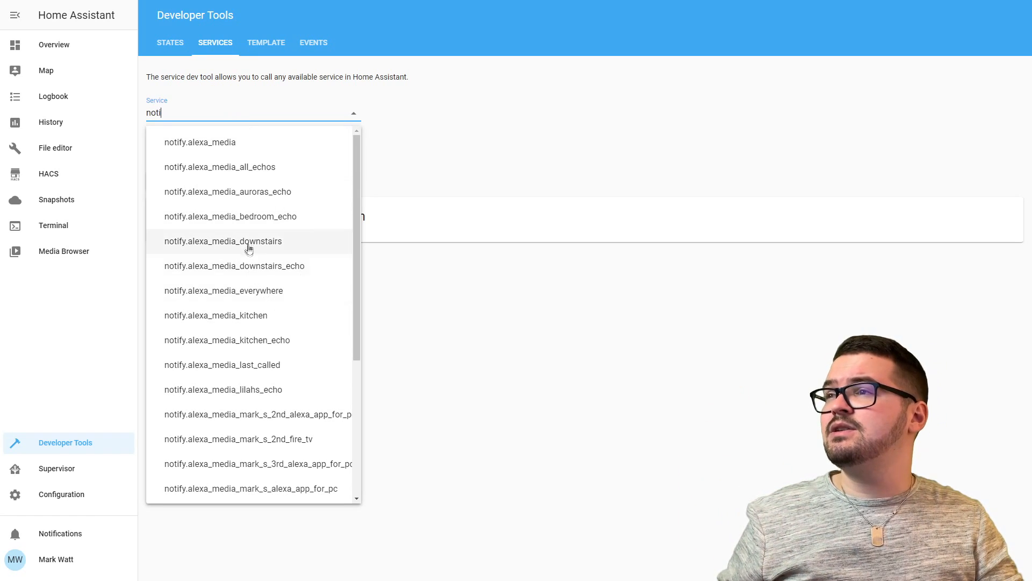
pyautogui.click(296, 270)
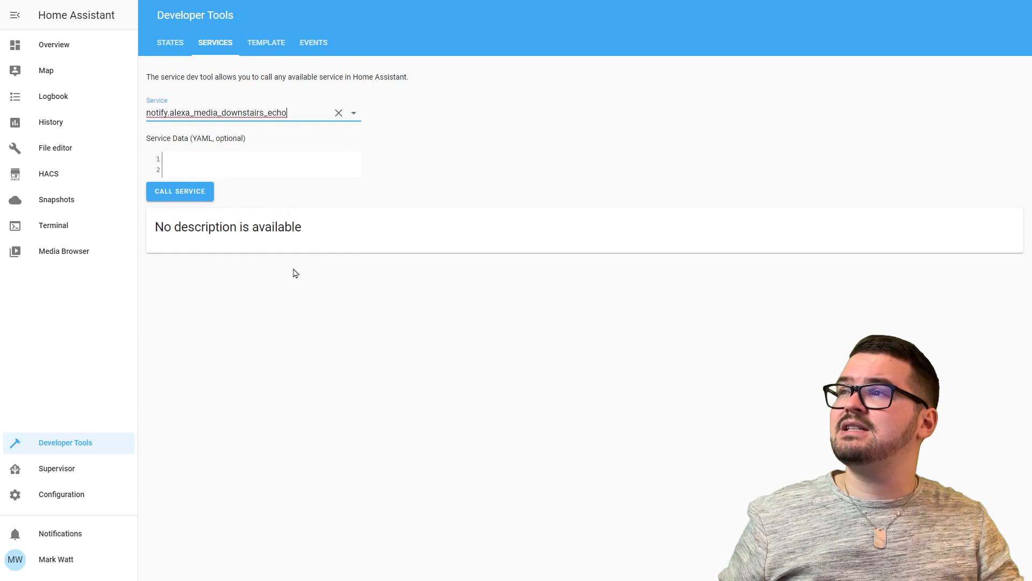
pyautogui.click(199, 164)
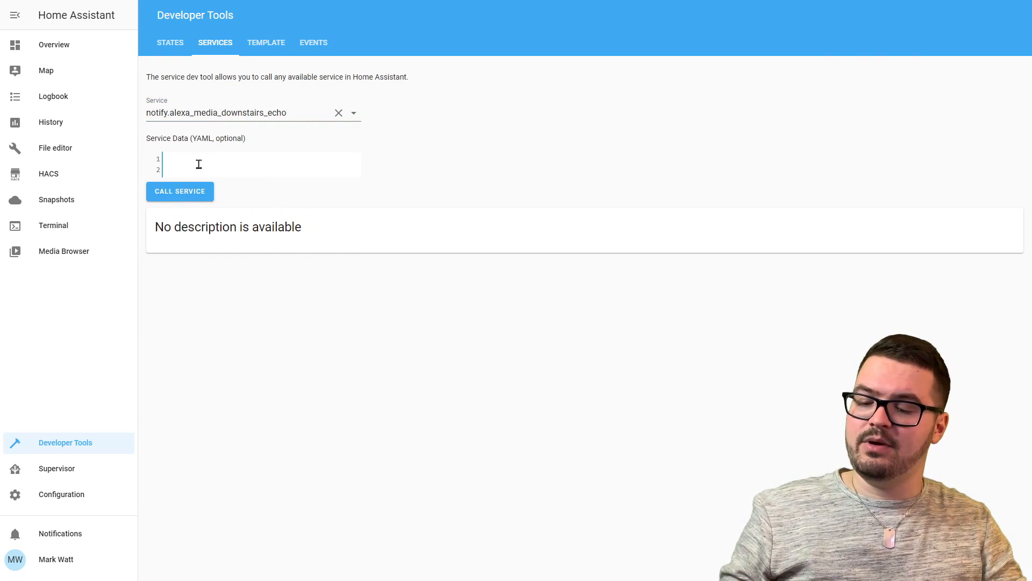
pyautogui.write('message: Dont forget to subscribe data:   type: tts')
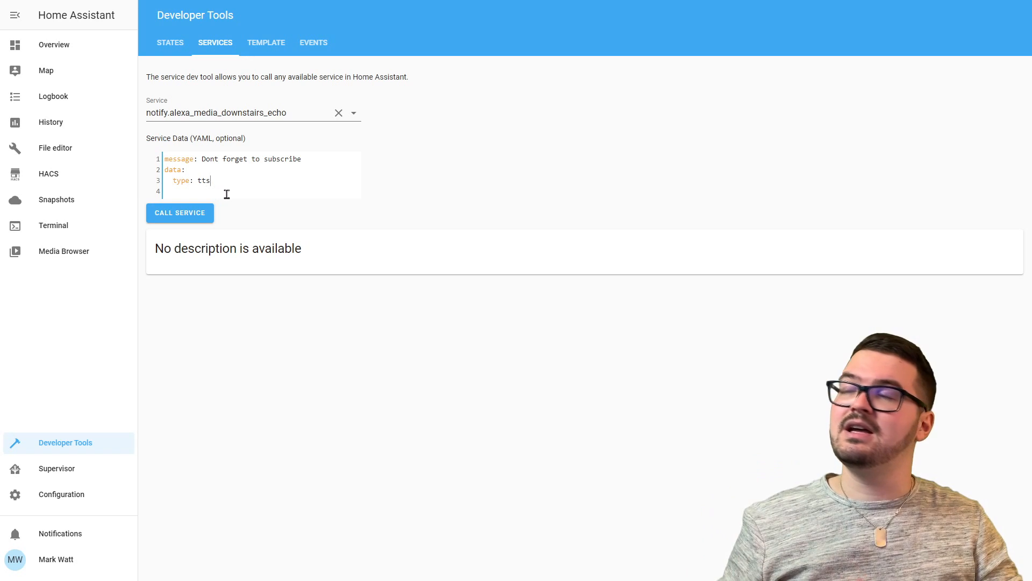
pyautogui.moveTo(164, 158); pyautogui.dragTo(306, 156)
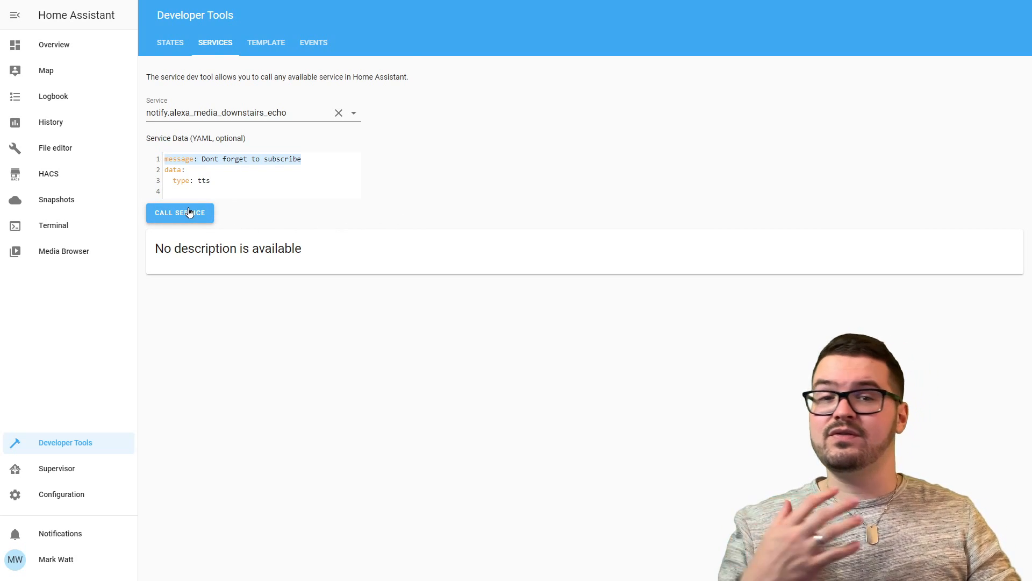
# Call notify.alexa_media_downstairs_echo to announce 'Dont forget to subscribe' on the Echo.
pyautogui.click(188, 212)
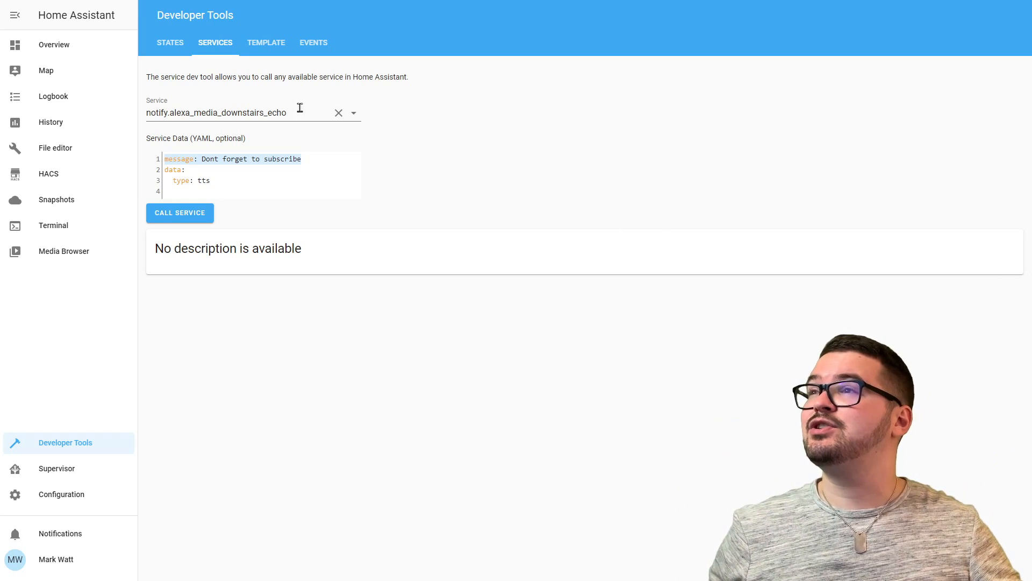
# Browse the notify.alexa_media services and close the list, keeping the downstairs Echo service selected.
pyautogui.click(354, 114)
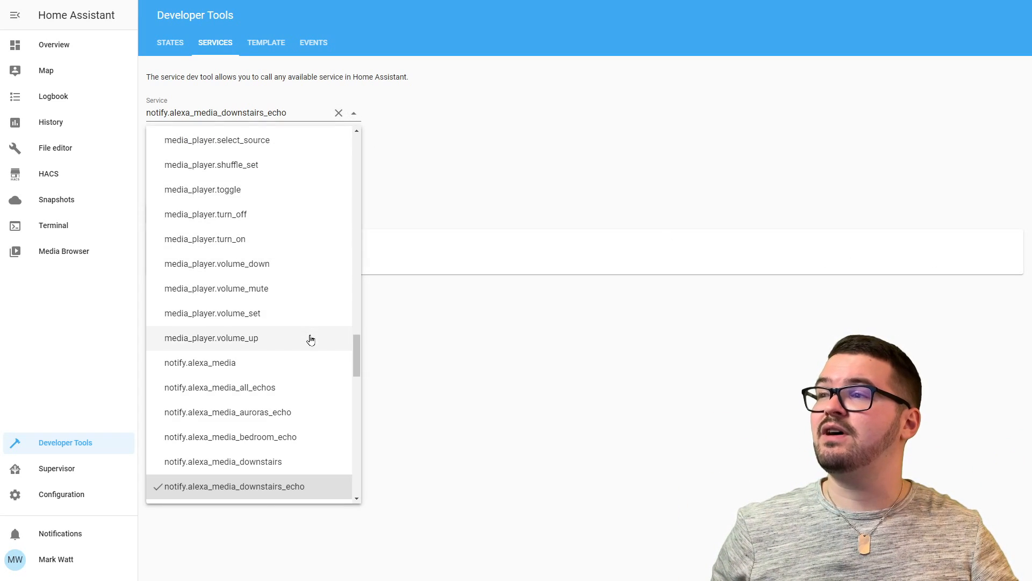
pyautogui.scroll(-2, 310, 339)
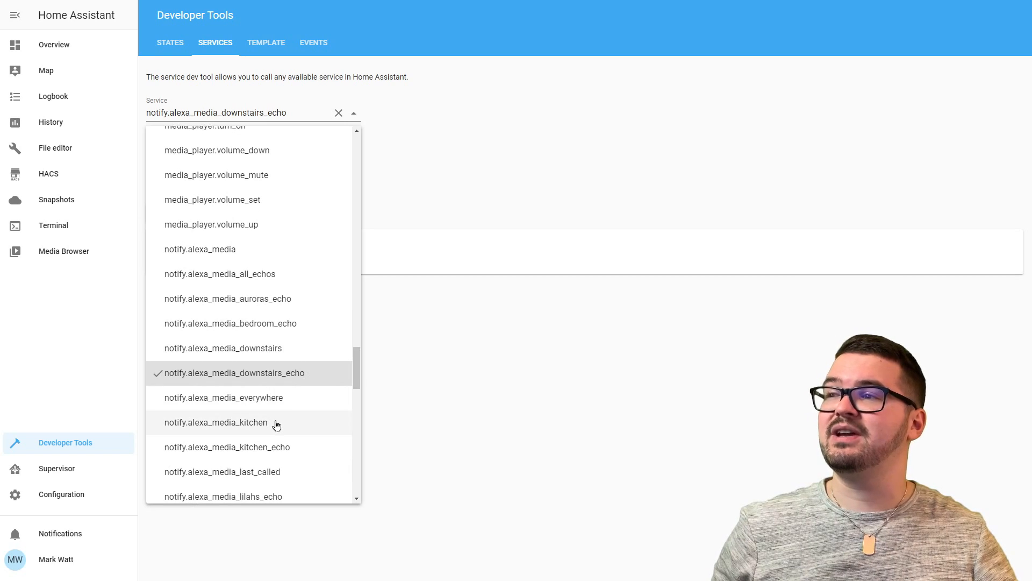
pyautogui.click(487, 233)
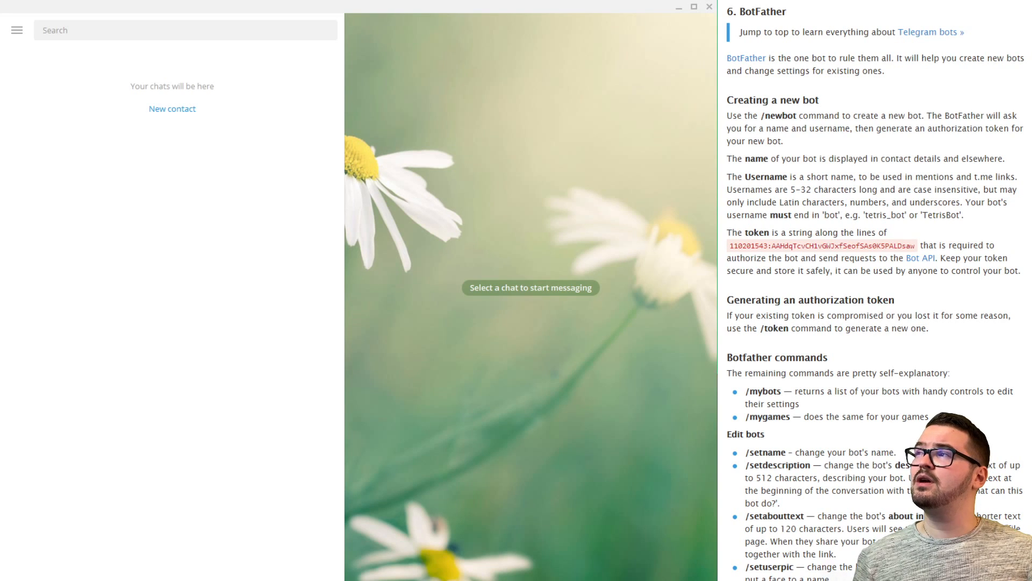
# Search for 'botfather' and start a chat with the verified BotFather bot.
pyautogui.click(67, 29)
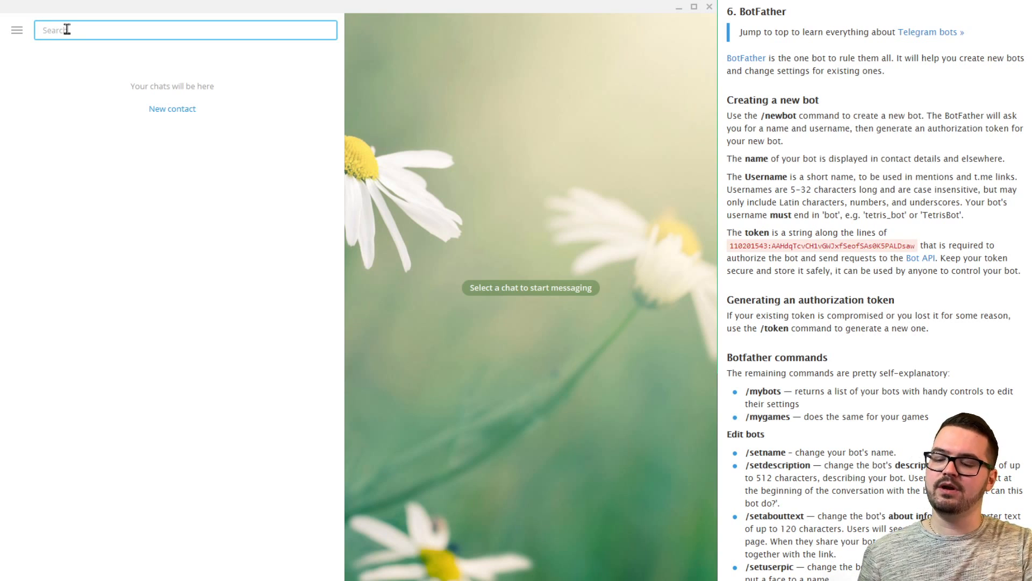
pyautogui.write('botfather')
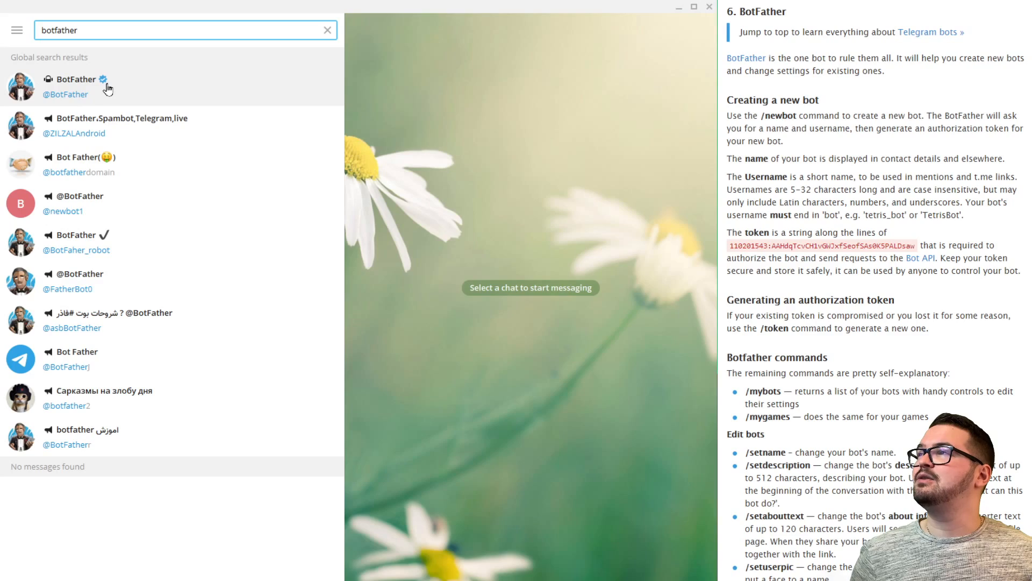
pyautogui.click(107, 84)
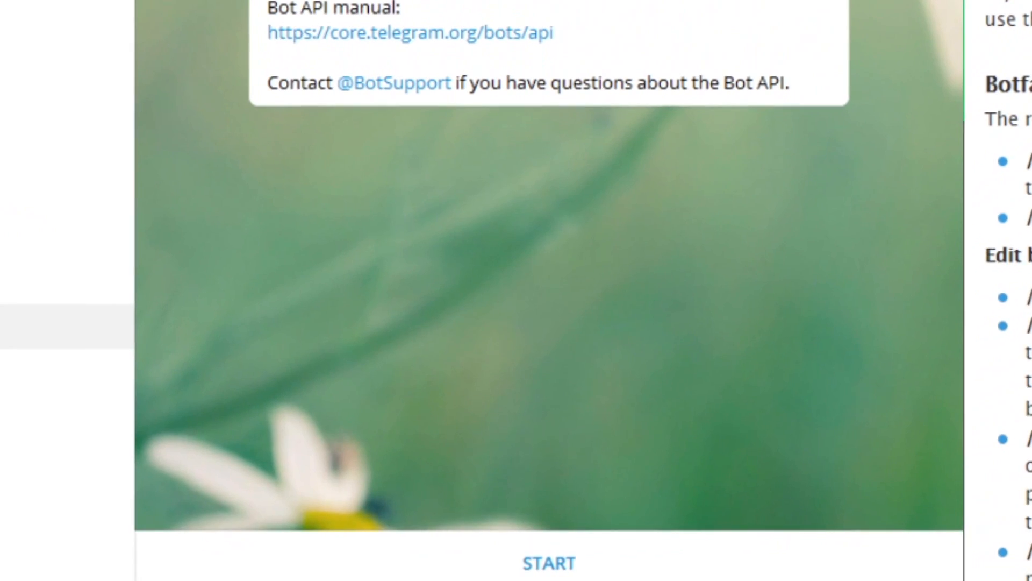
pyautogui.click(549, 563)
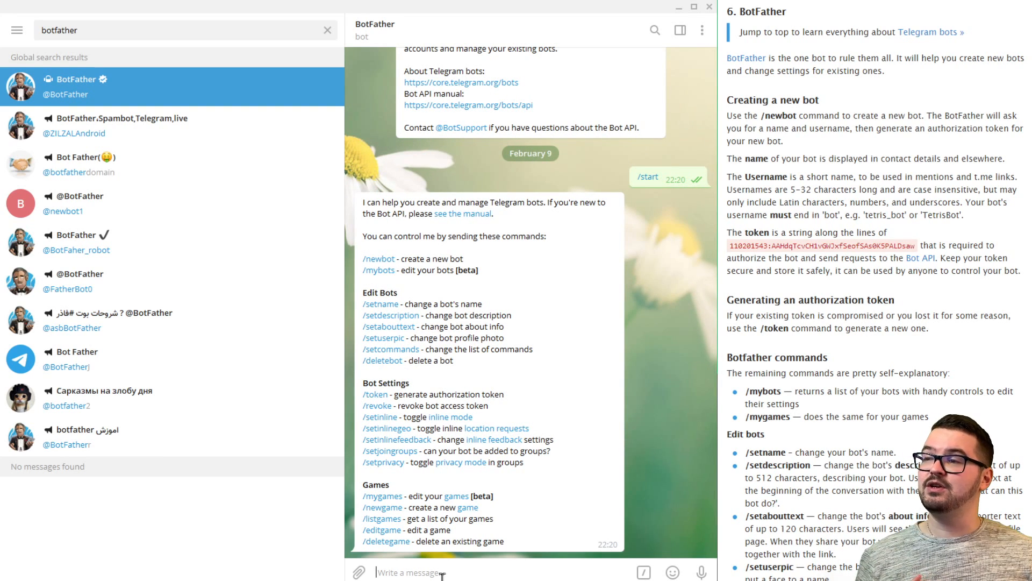
# Send /newbot to BotFather and submit the new bot's pasted display name.
pyautogui.write('/newbot')
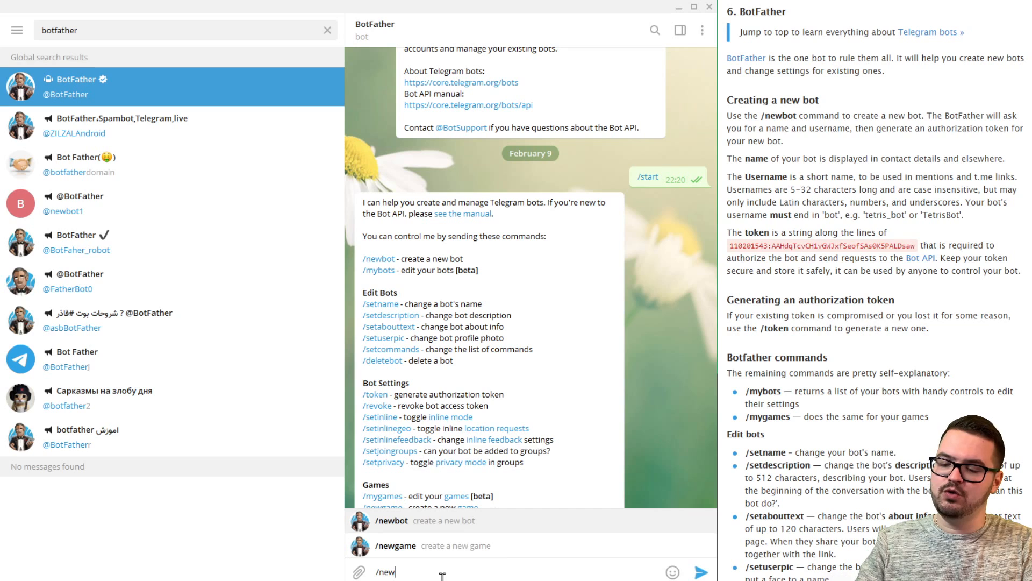
pyautogui.press('Return')
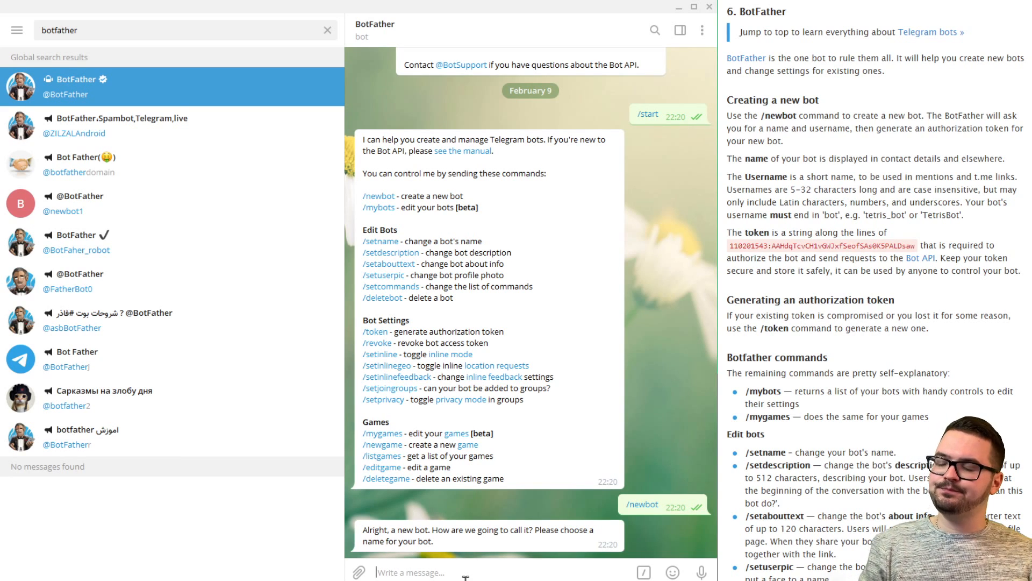
pyautogui.write('MarkWattTech')
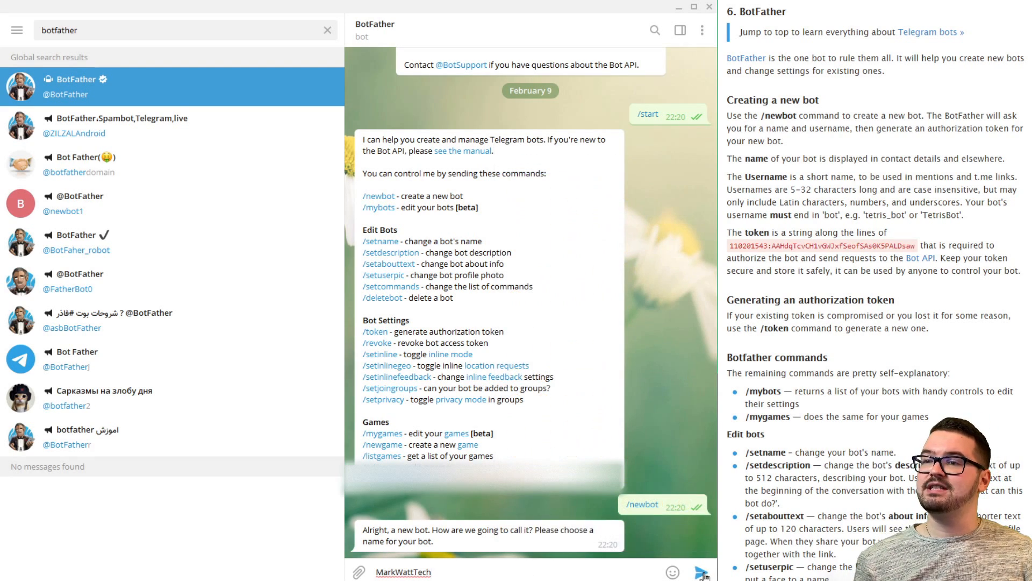
pyautogui.click(701, 573)
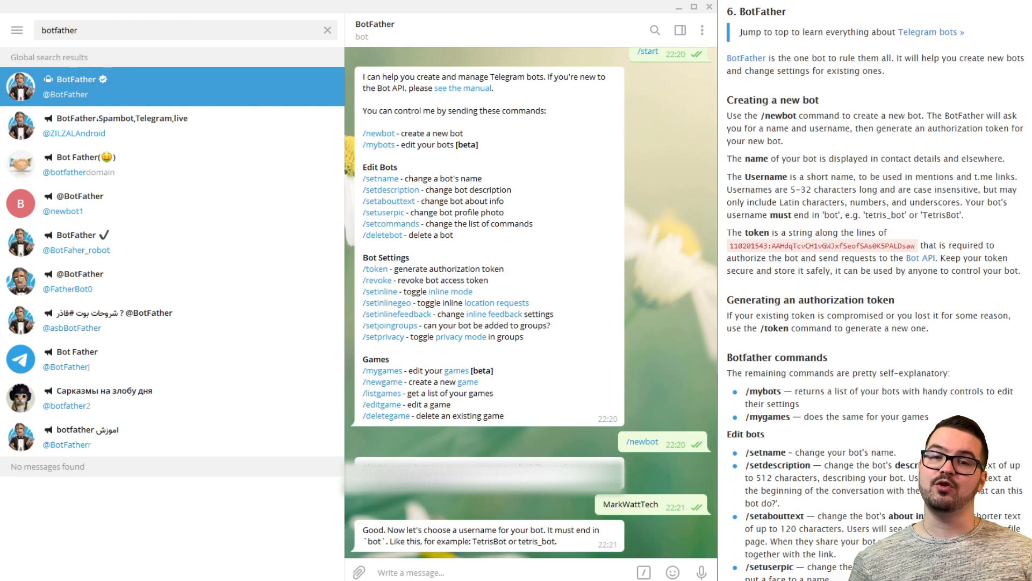
# Give BotFather the username MarkWattTech_bot, then clear the search box.
pyautogui.click(525, 575)
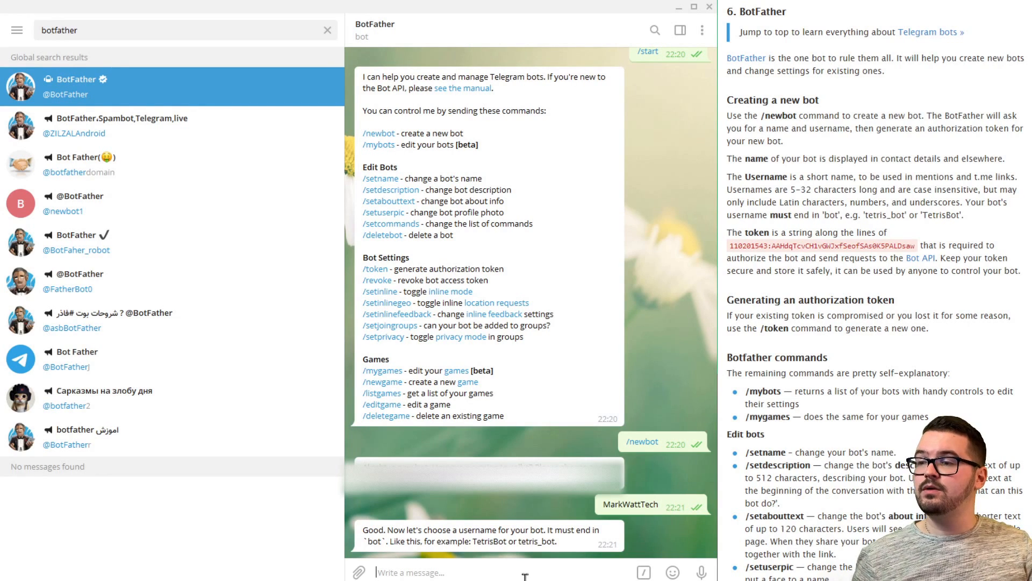
pyautogui.write('MarkWattTech_bot')
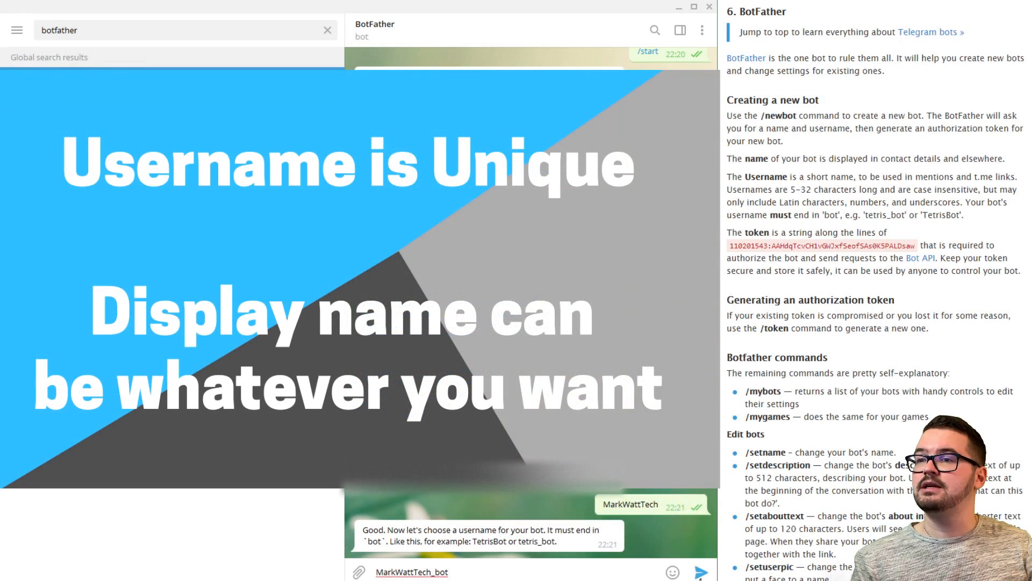
pyautogui.click(700, 574)
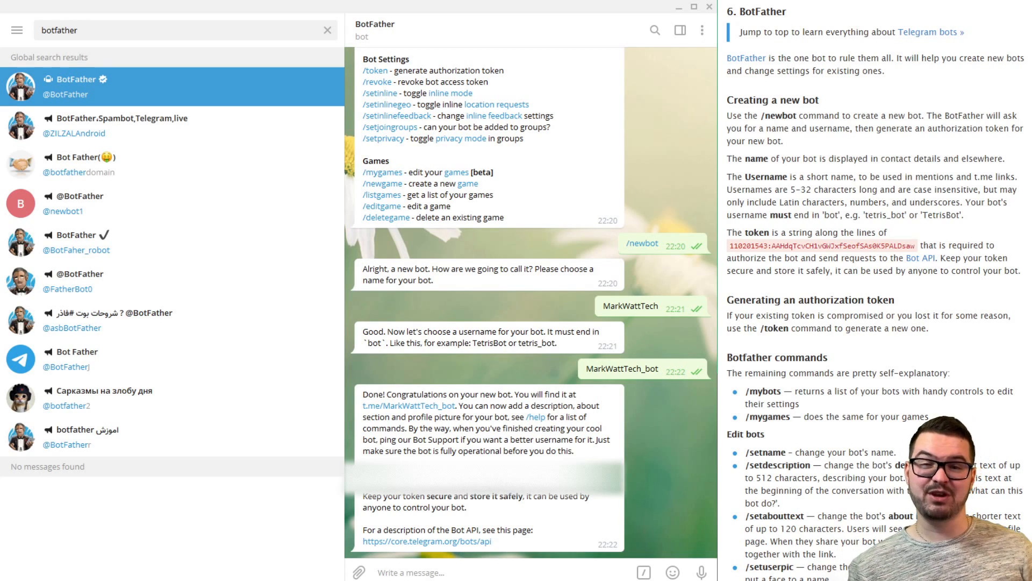
pyautogui.press('Escape')
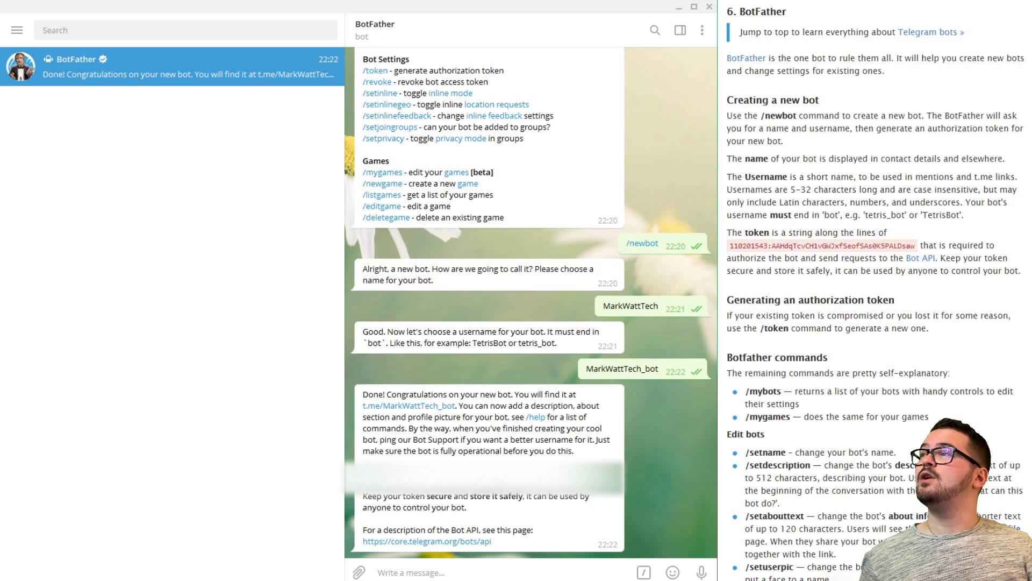
# Search for GetID, open GetIDs Bot and start a conversation with it.
pyautogui.click(63, 30)
pyautogui.write('GetID')
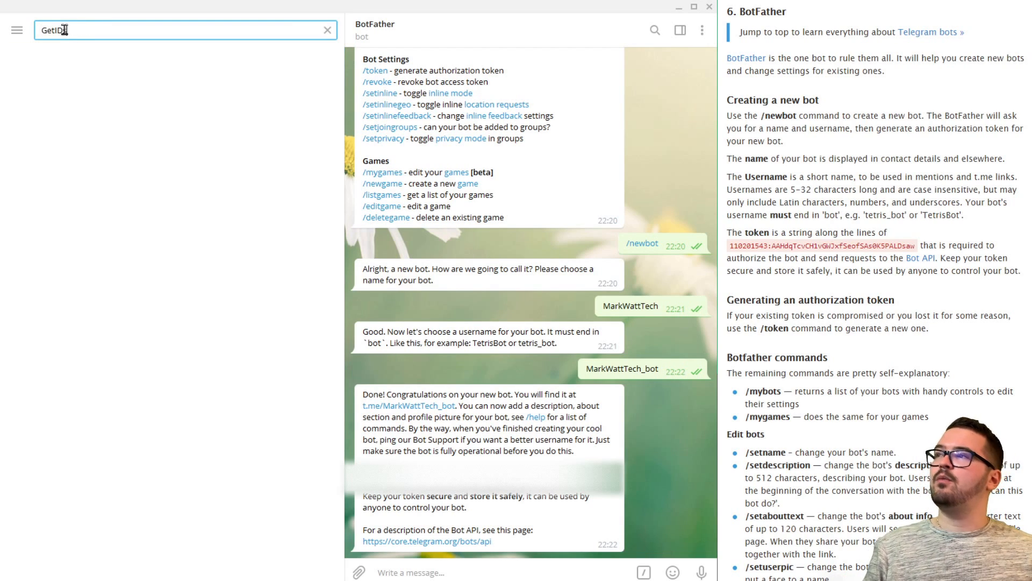
pyautogui.press('Return')
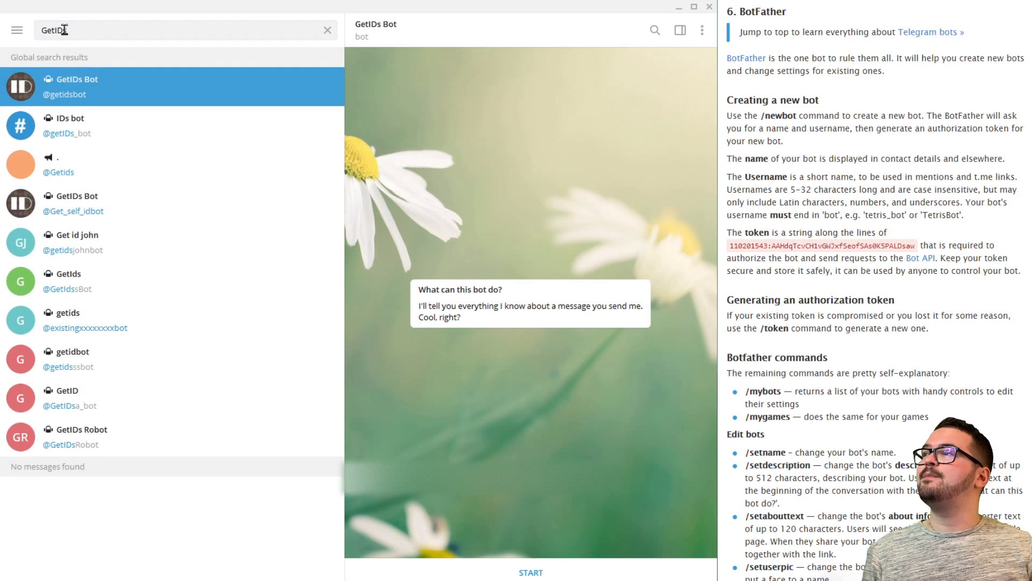
pyautogui.click(529, 573)
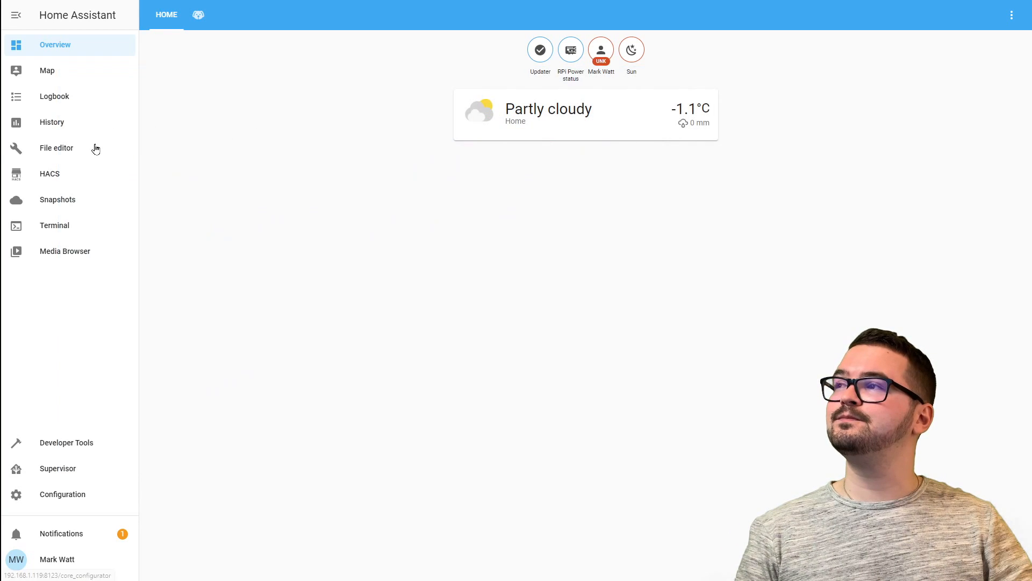
# Paste the telegram_bot block into configuration.yaml and replace the API key and chat ID placeholders.
pyautogui.click(95, 148)
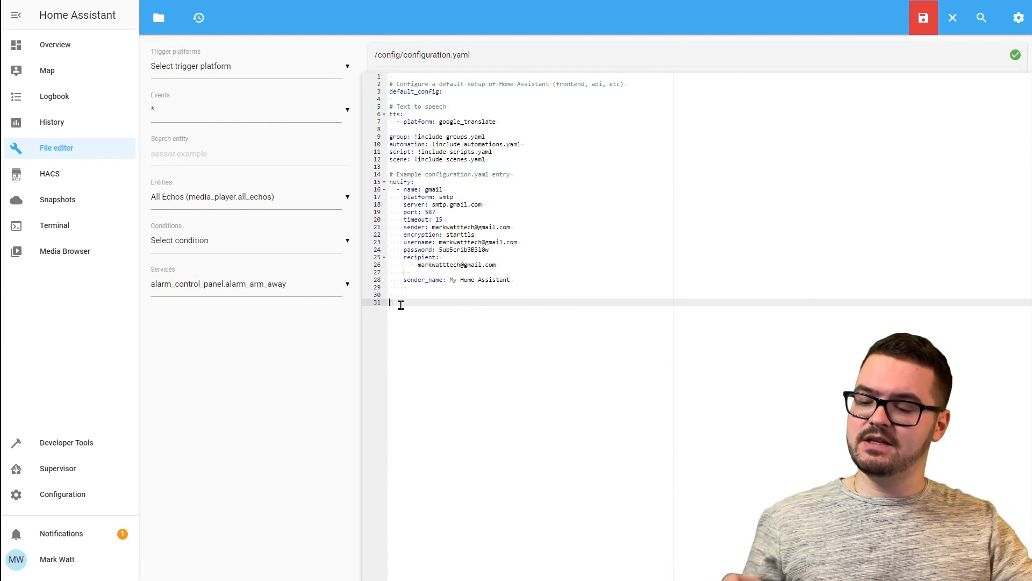
pyautogui.hotkey('ctrl', 'v')
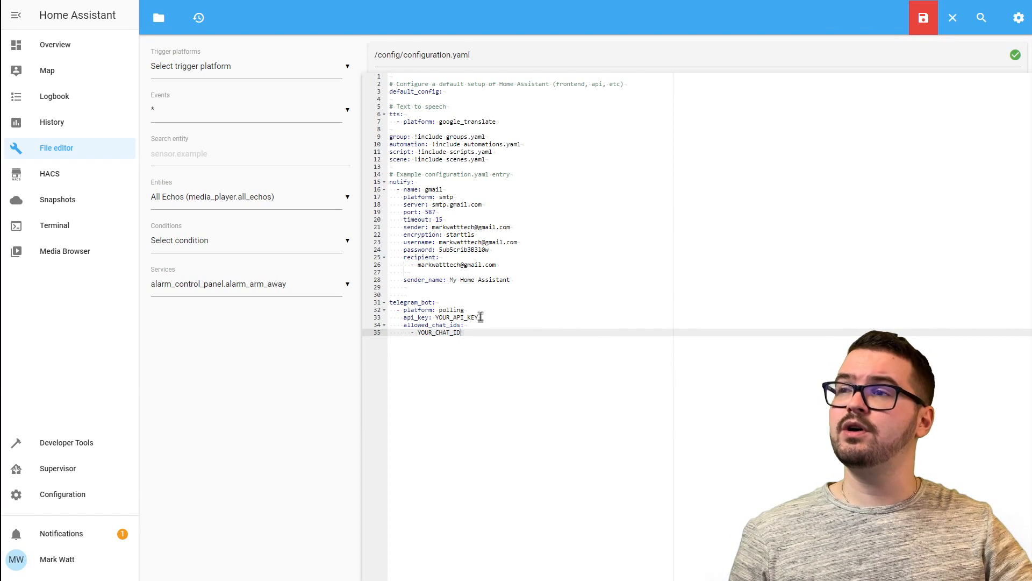
pyautogui.doubleClick(454, 317)
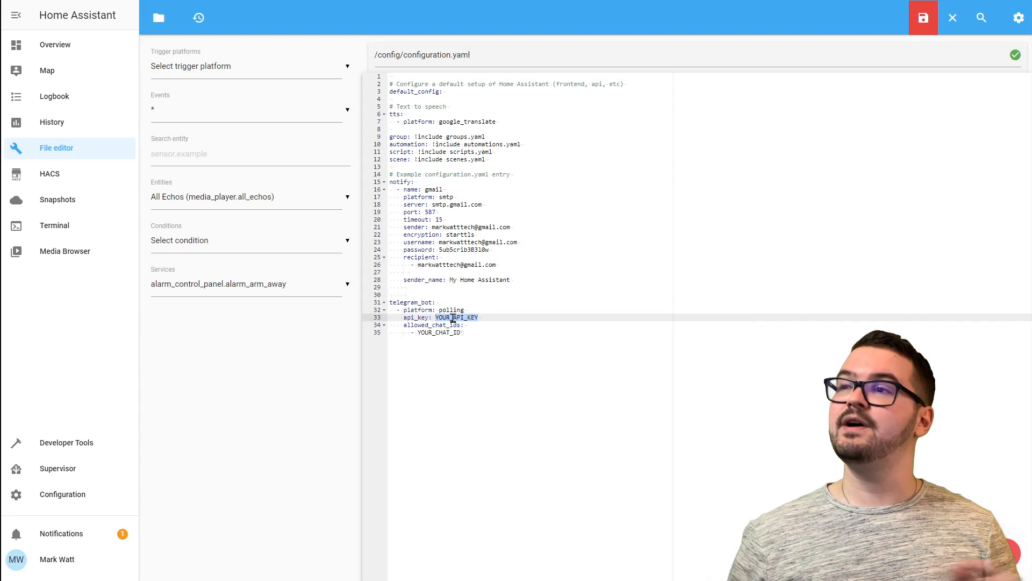
pyautogui.doubleClick(436, 332)
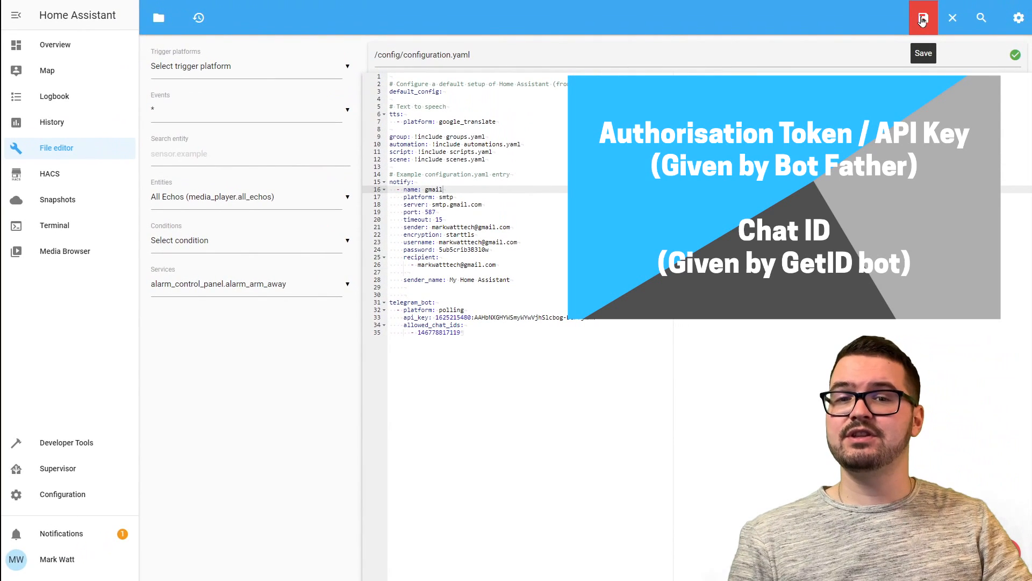
# Save configuration.yaml and run Check Configuration under Configuration > Server Controls.
pyautogui.click(923, 20)
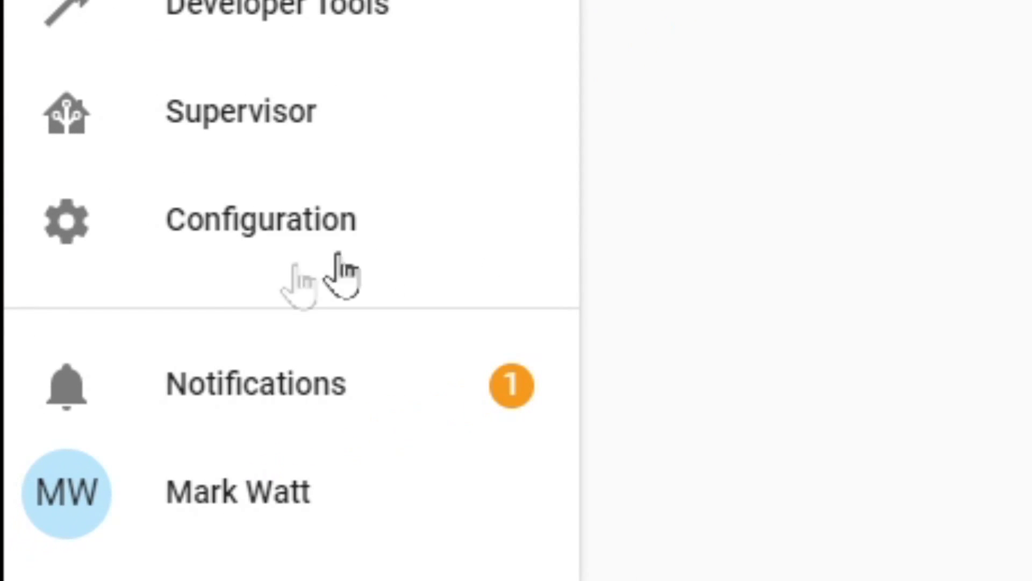
pyautogui.click(185, 225)
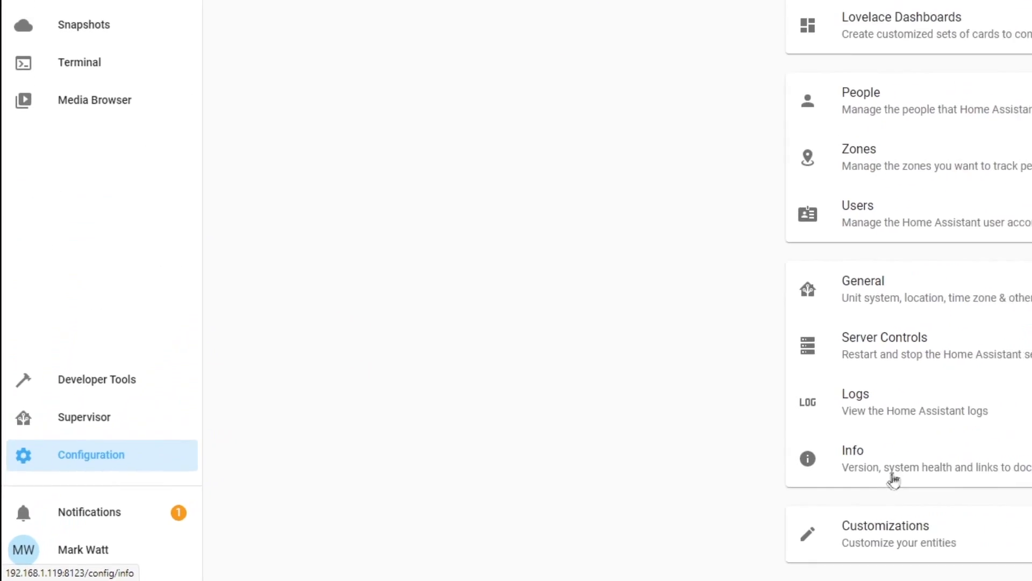
pyautogui.click(862, 356)
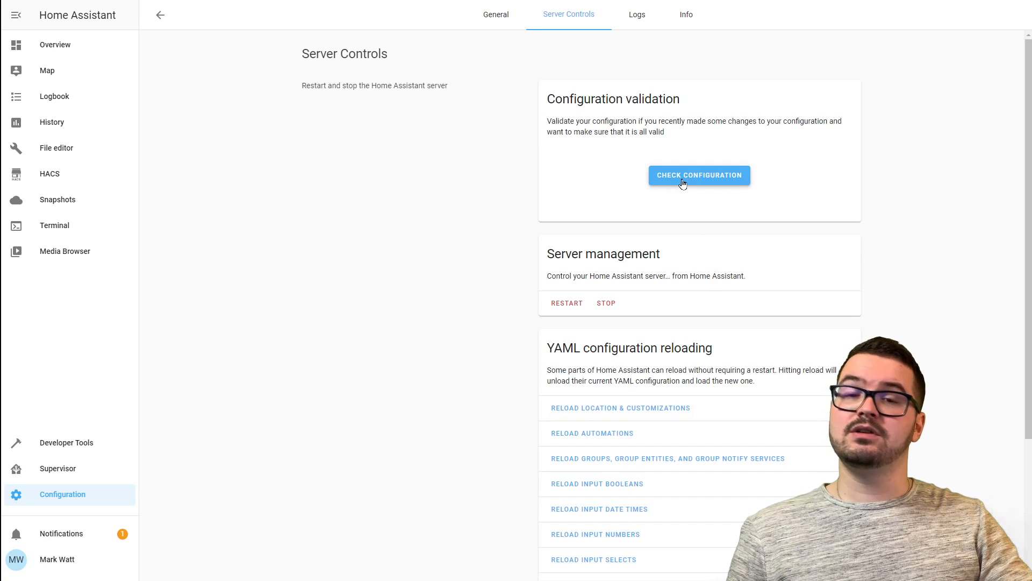
pyautogui.click(683, 183)
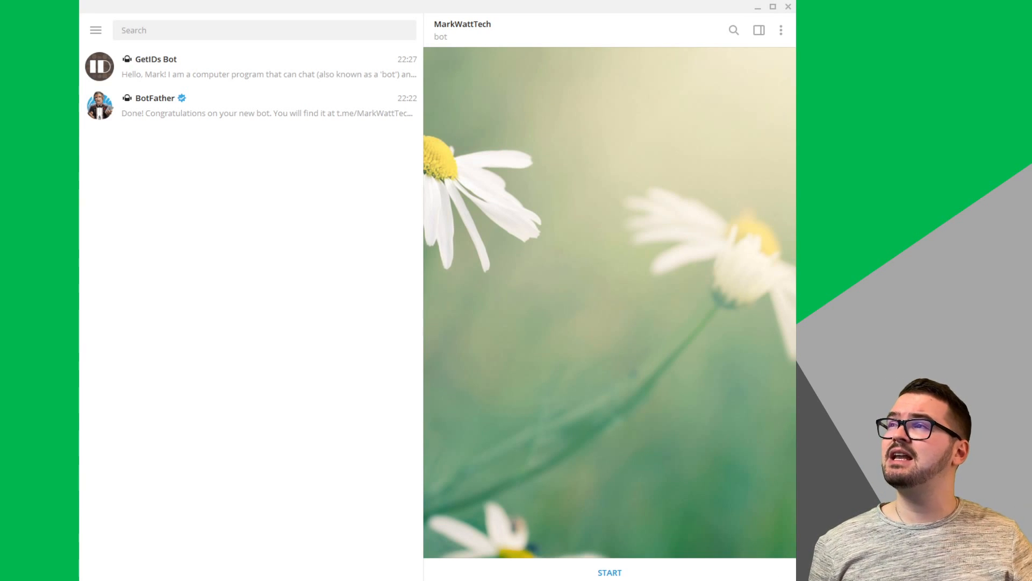
# Search Telegram for 'markwatttech' and open the MarkWattTech bot chat.
pyautogui.click(187, 30)
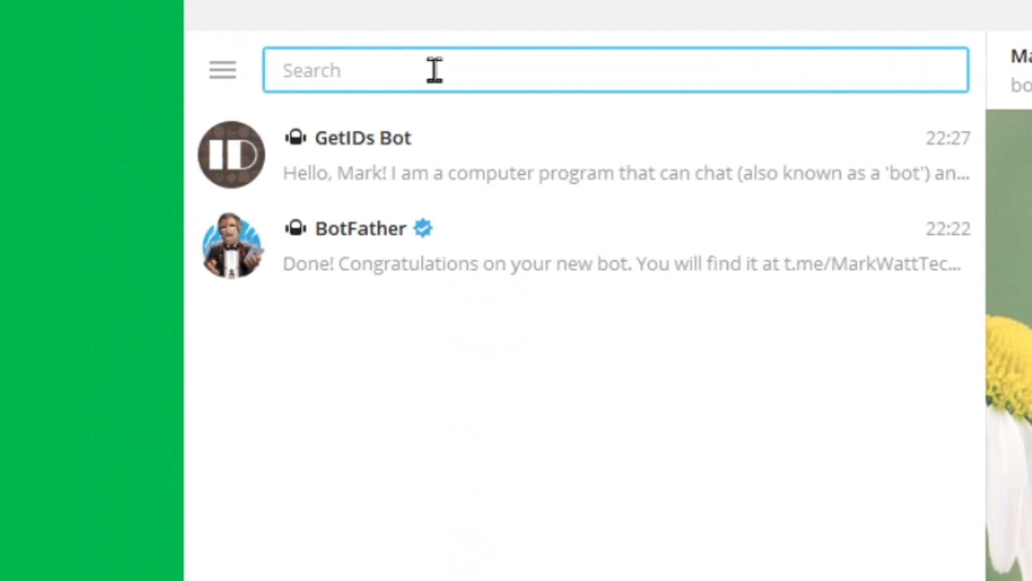
pyautogui.write('markwatttech')
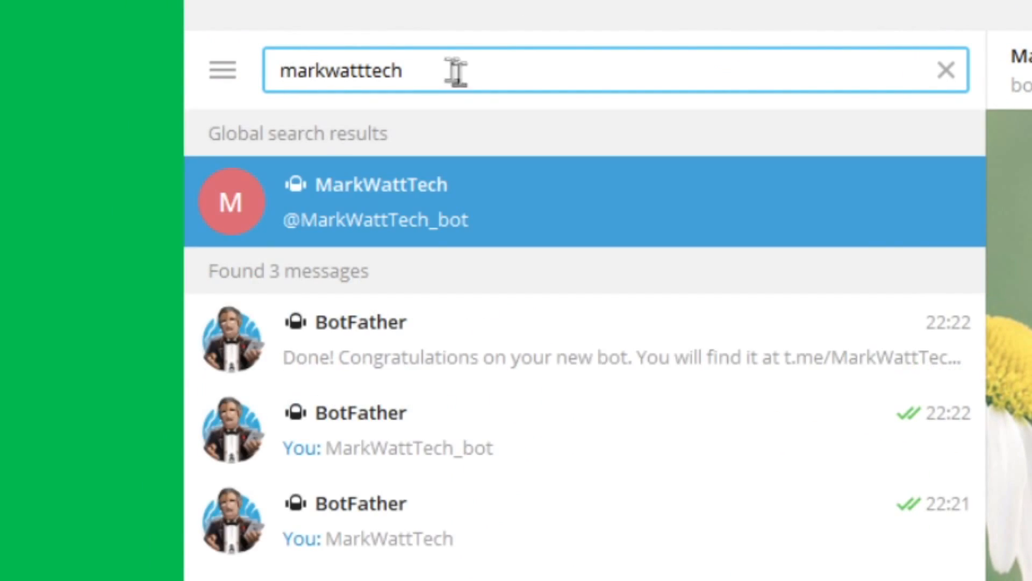
pyautogui.click(484, 203)
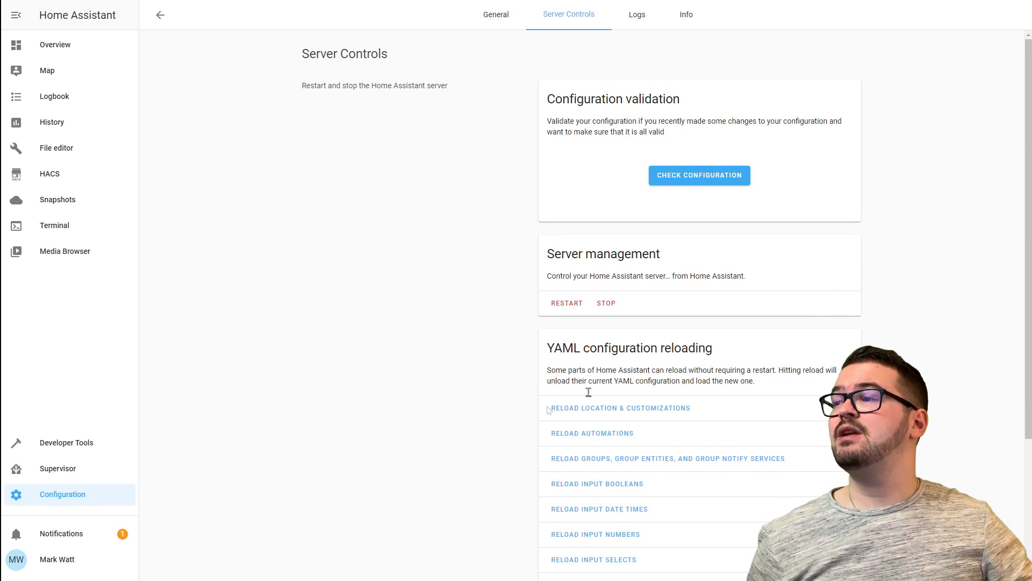
# Call telegram_bot.send_message with title 'Subscribe to Mark Watt Tech' and message 'We are almost on 1K subs!'.
pyautogui.click(90, 449)
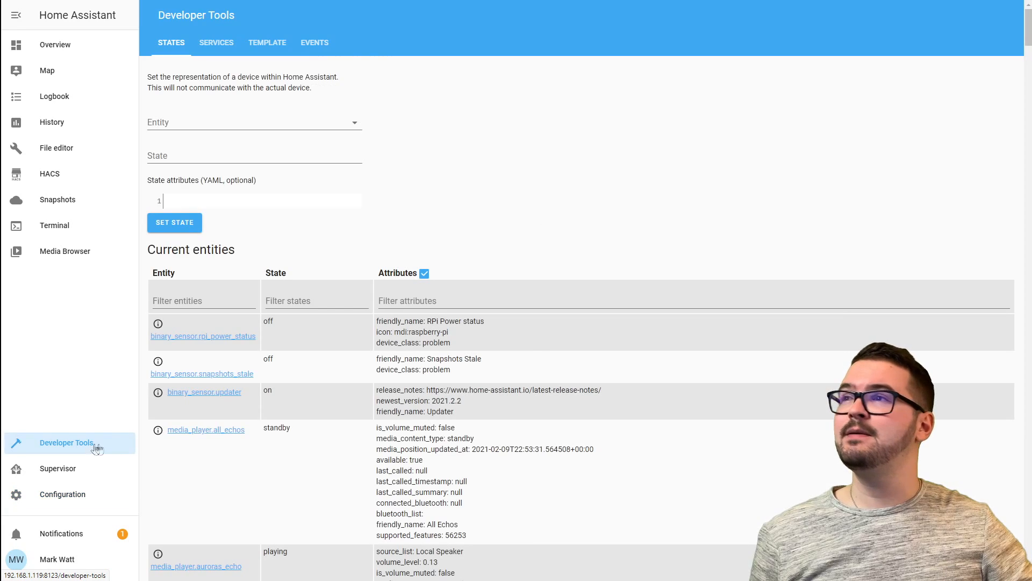
pyautogui.click(215, 46)
pyautogui.click(215, 113)
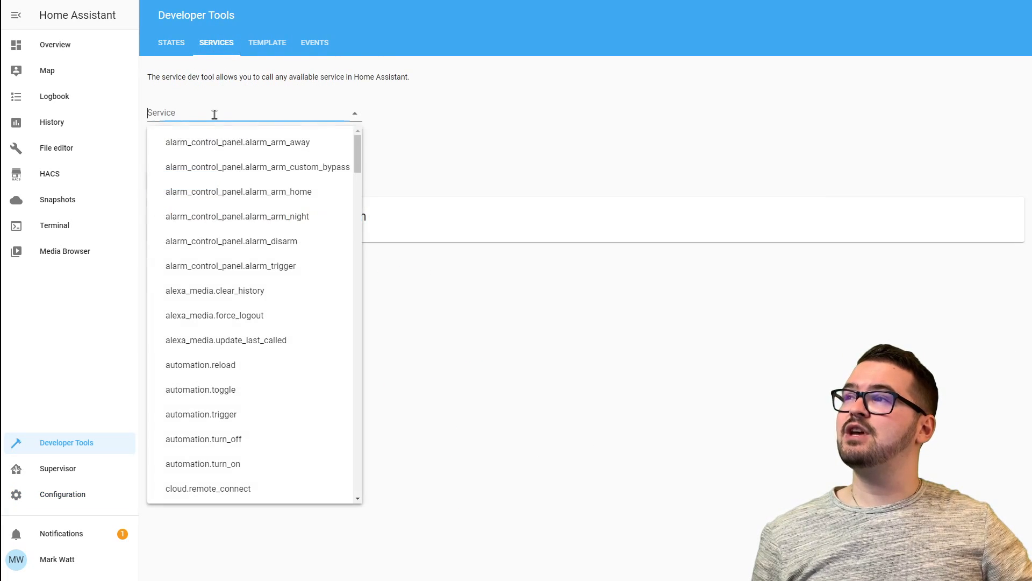
pyautogui.write('telegram')
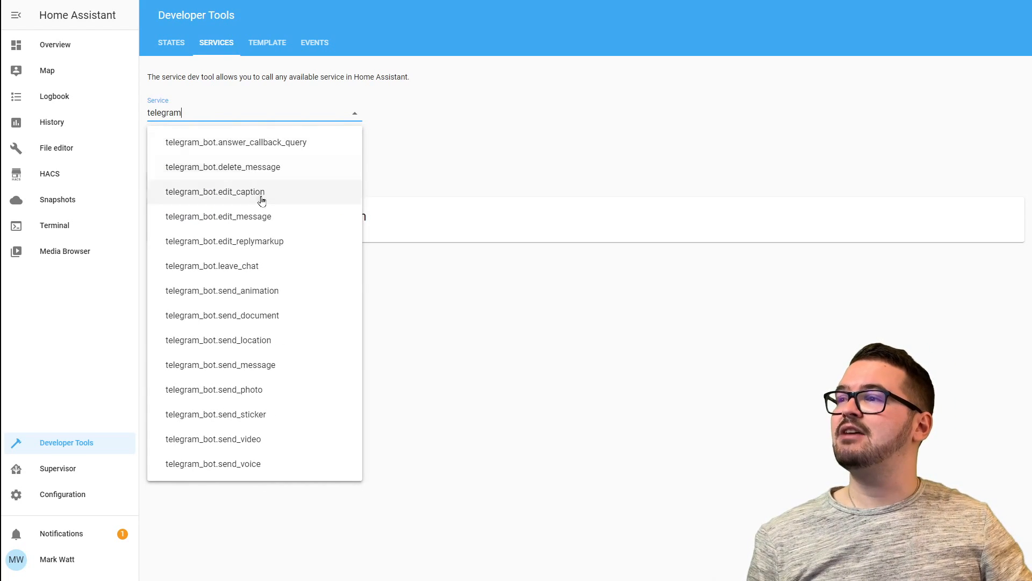
pyautogui.click(276, 365)
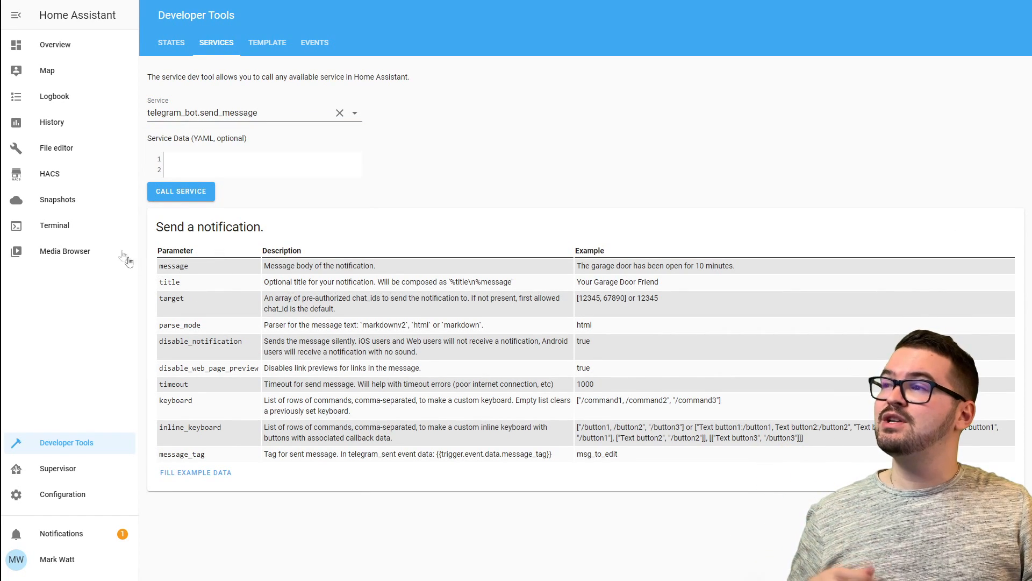
pyautogui.click(213, 164)
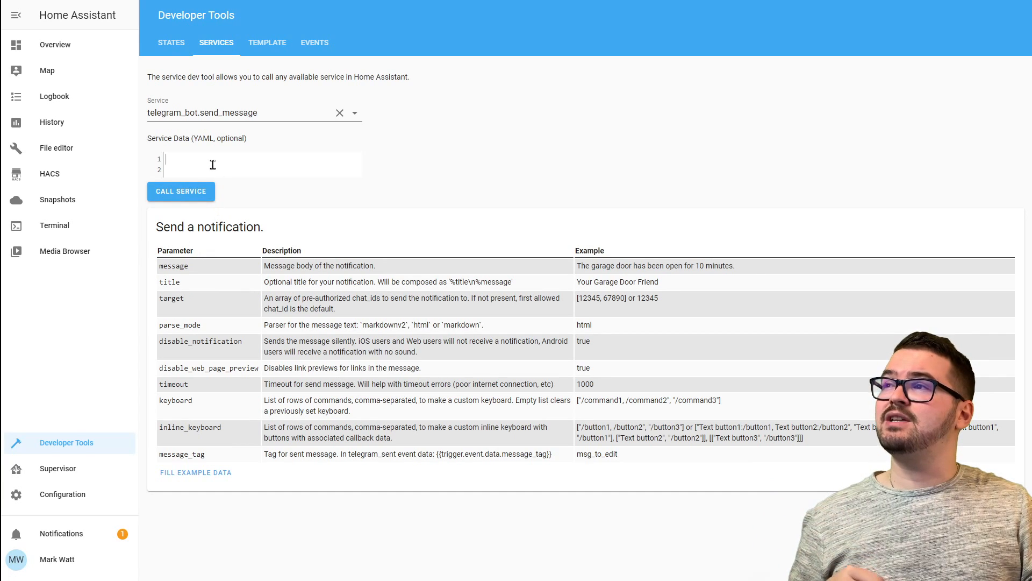
pyautogui.write('message: We are almost on 1K subs! title: Subscribe to Mark Watt Tech')
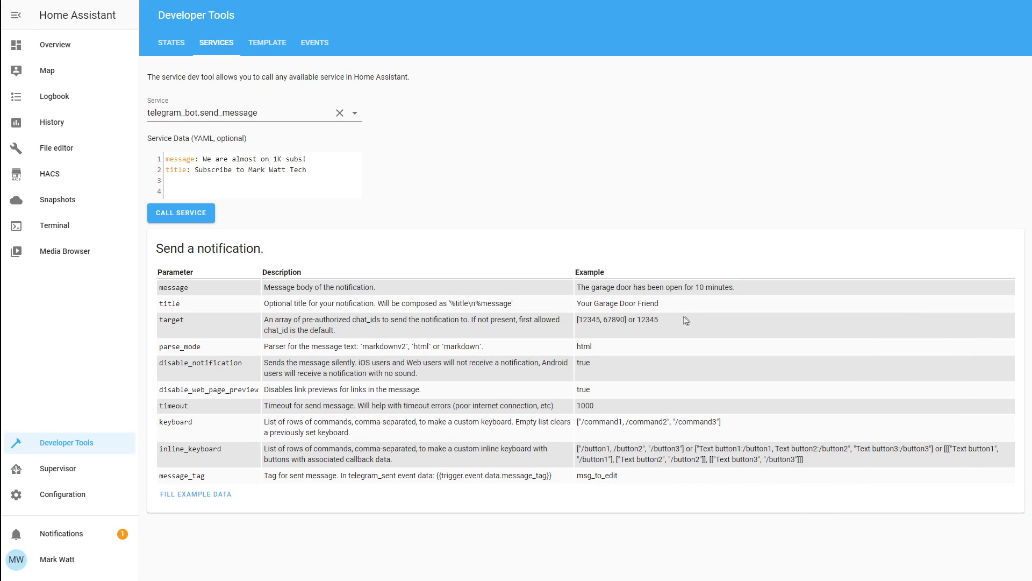
pyautogui.click(180, 213)
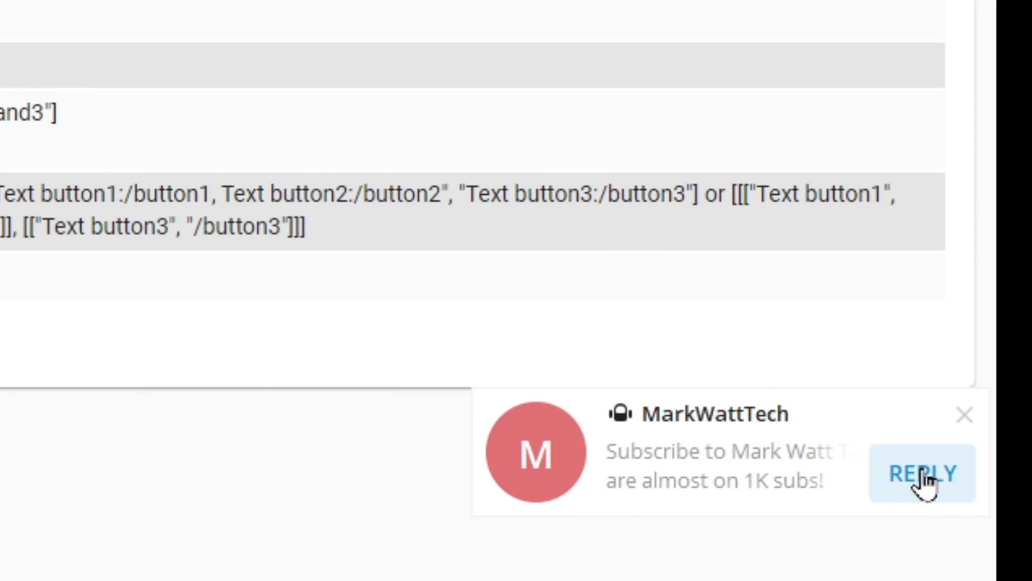
# Open the bot's 'We are almost on 1K subs!' notification in Telegram.
pyautogui.click(634, 466)
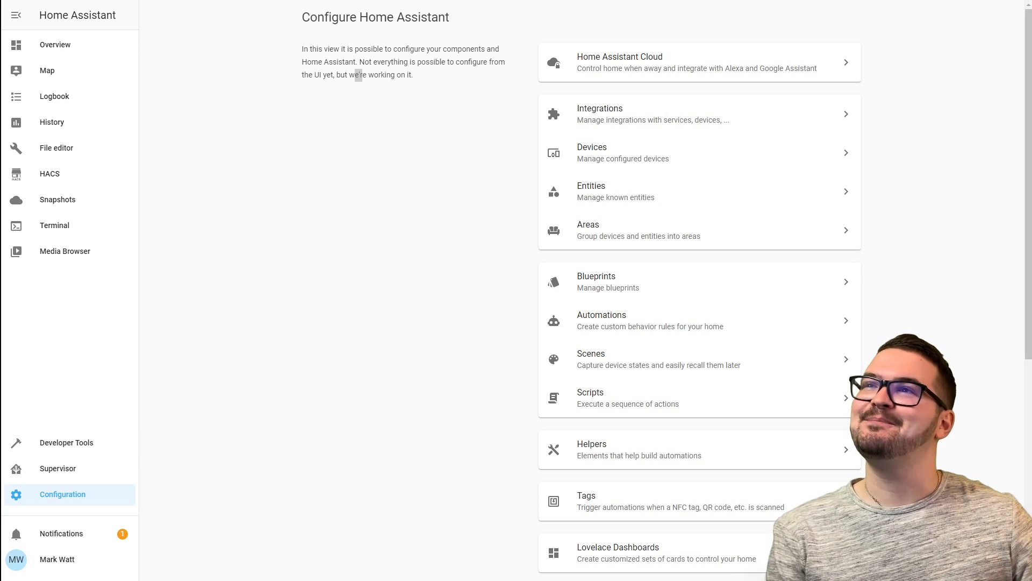
# Edit Bonus Automation and review its zone.home trigger and Alexa, mobile app and Telegram actions.
pyautogui.click(609, 334)
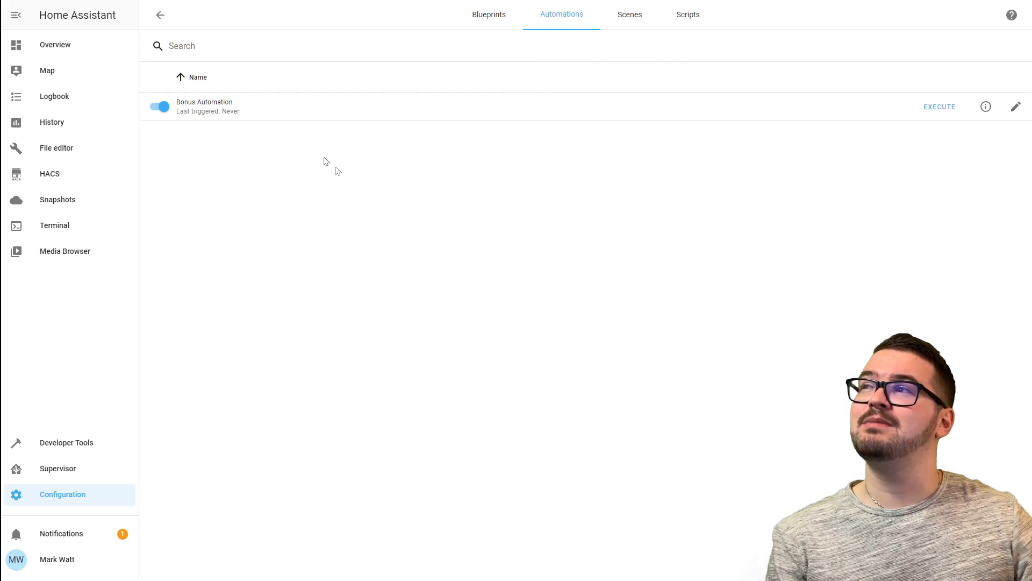
pyautogui.click(1015, 106)
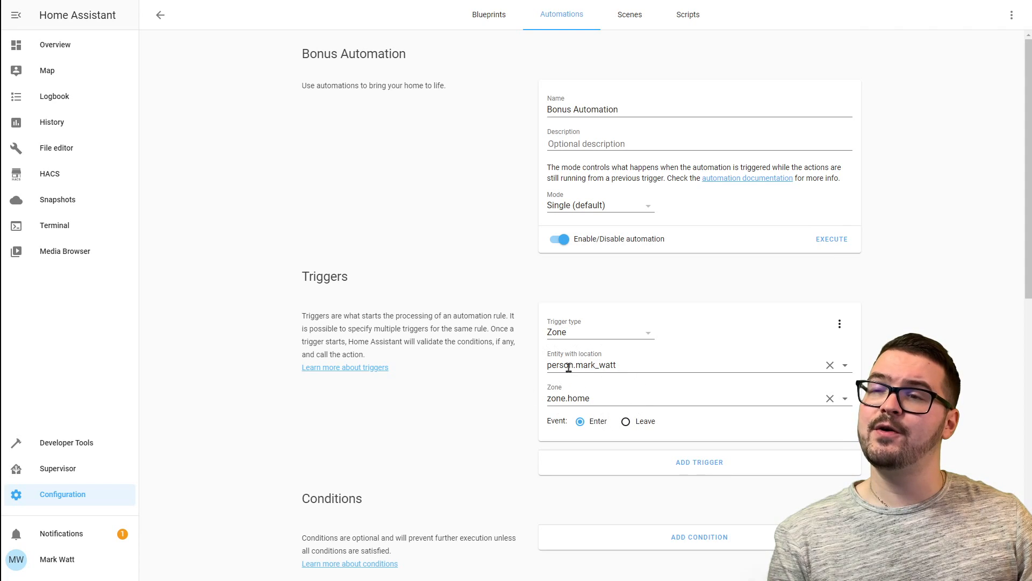
pyautogui.scroll(-6, 554, 355)
pyautogui.scroll(-2, 544, 327)
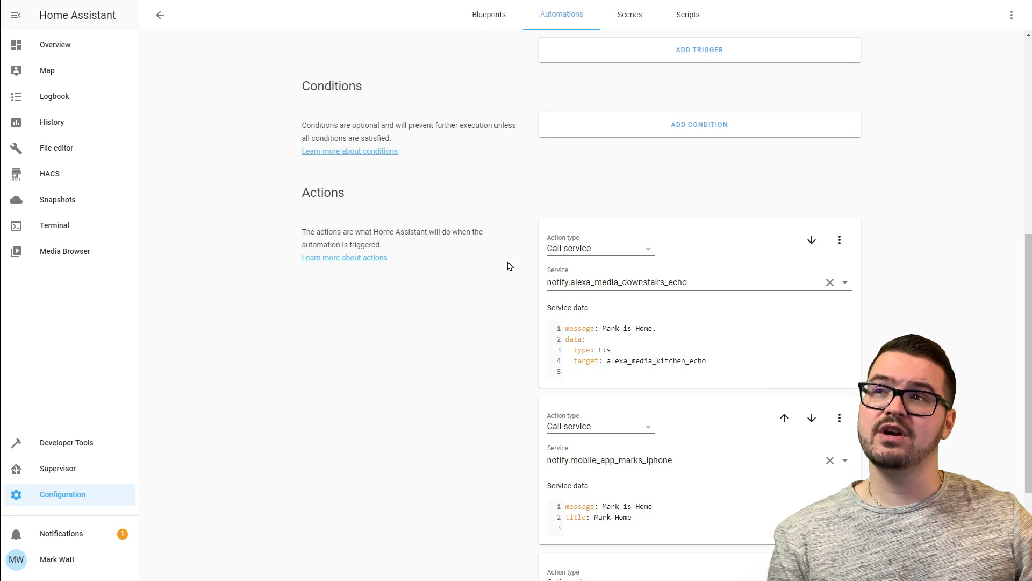
pyautogui.scroll(-2, 508, 265)
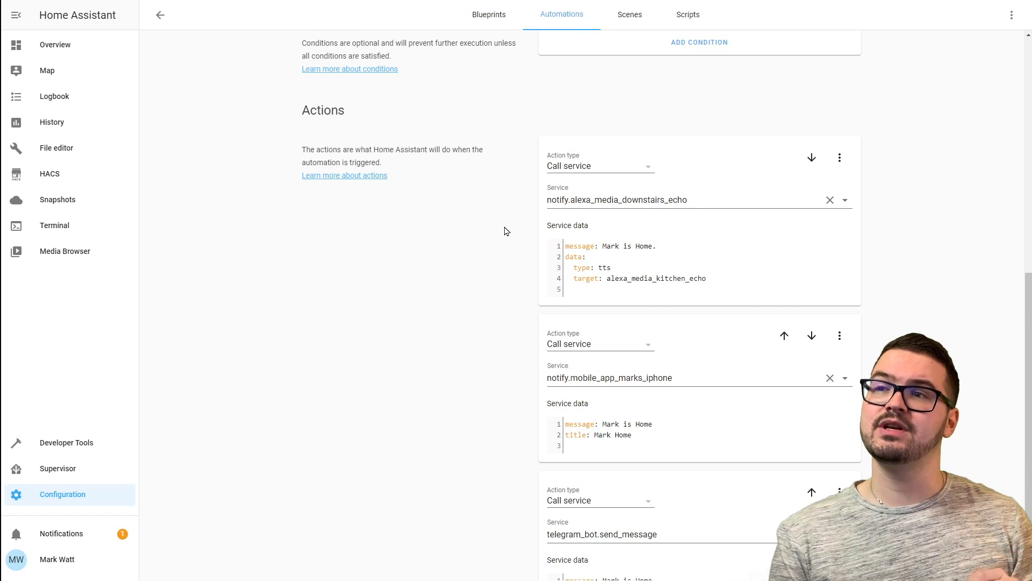
pyautogui.scroll(-2, 504, 231)
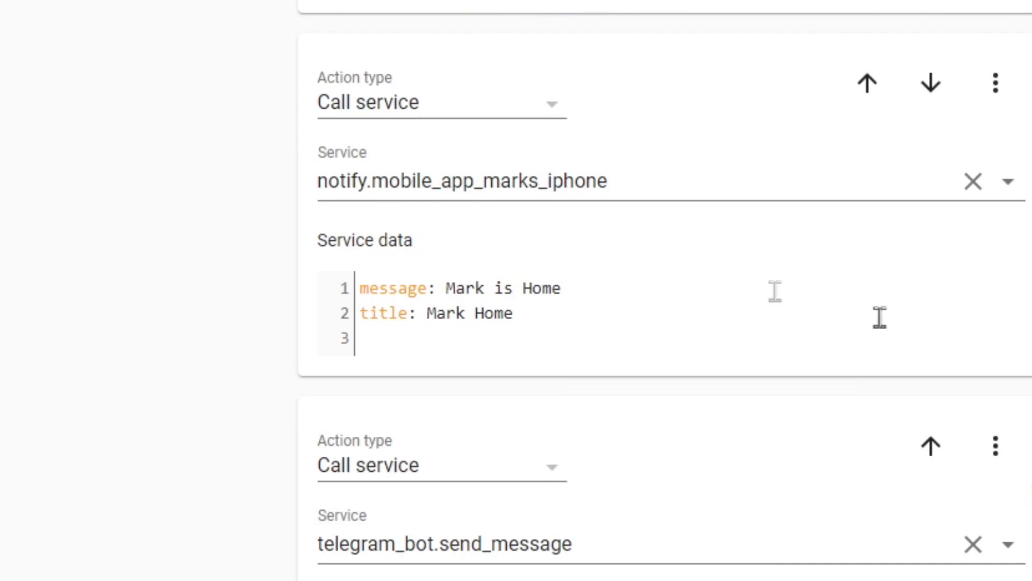
pyautogui.scroll(15, 221, 183)
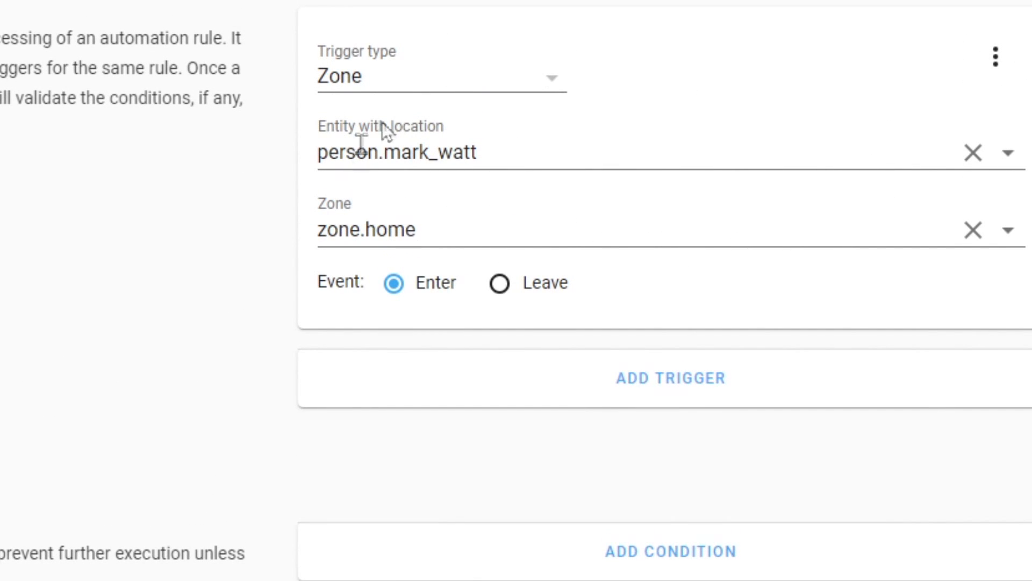
pyautogui.scroll(-5, 494, 273)
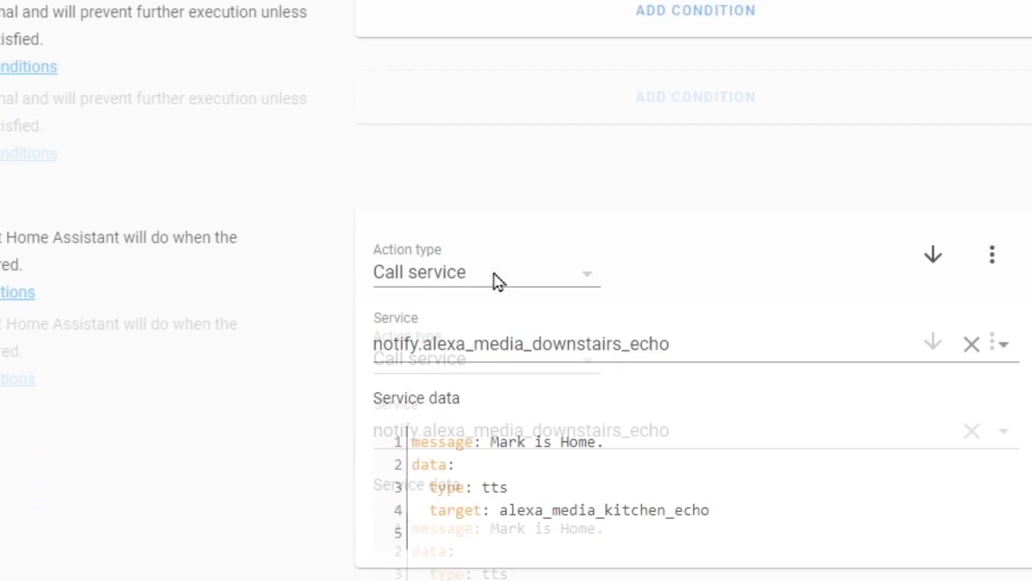
pyautogui.scroll(-8, 493, 272)
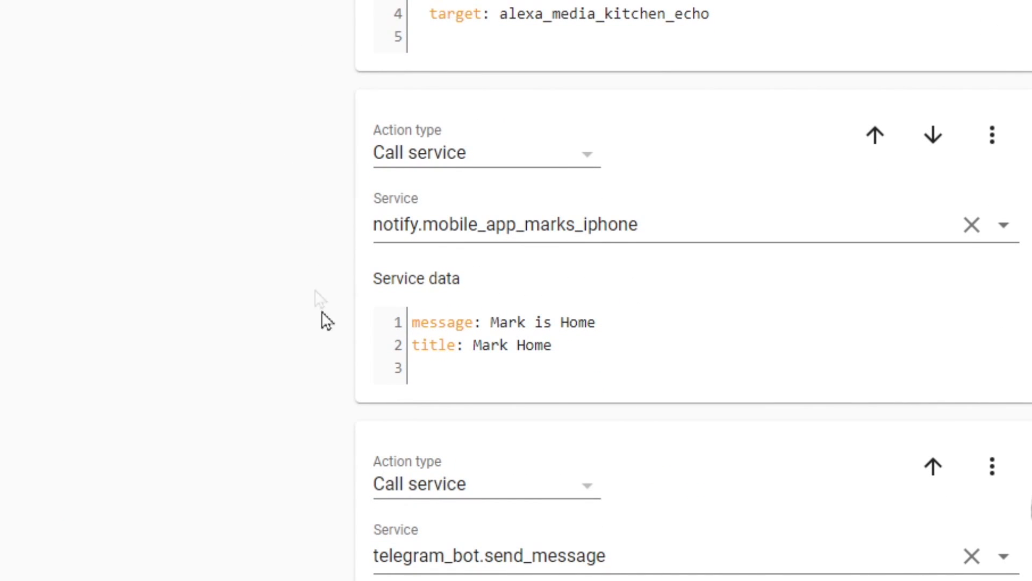